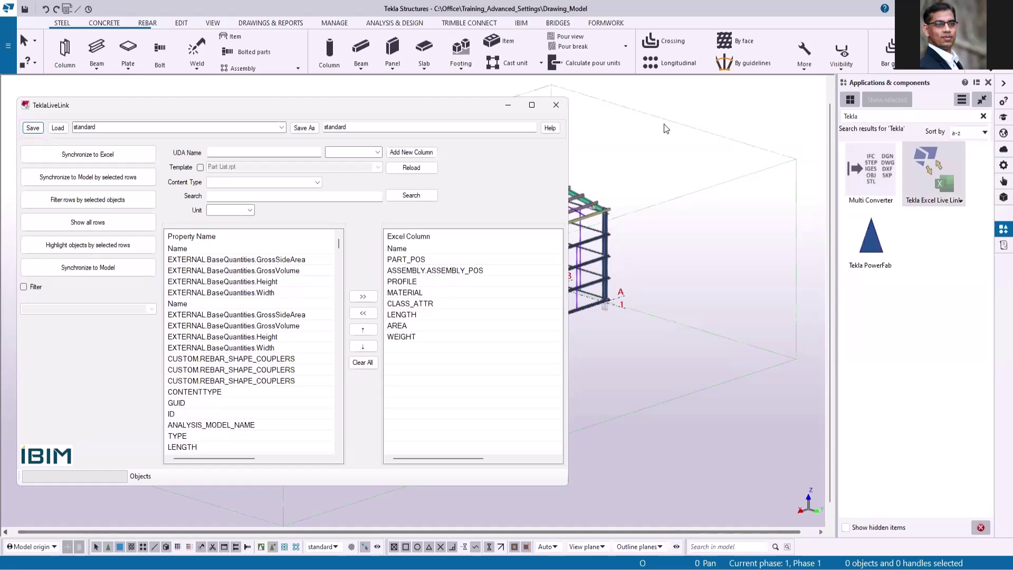
Drag the TeklaLiveLink window right, toward the centre of the screen
left_click_drag(392, 104, 551, 88)
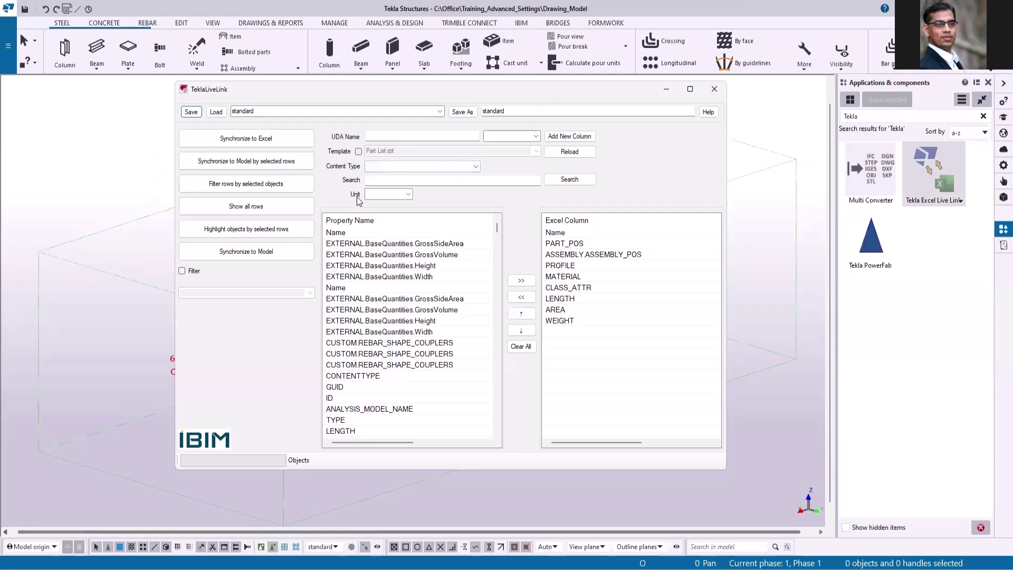
Add a String user-defined attribute named PREFIX as a new Excel column after WEIGHT
left_click(408, 194)
left_click(448, 200)
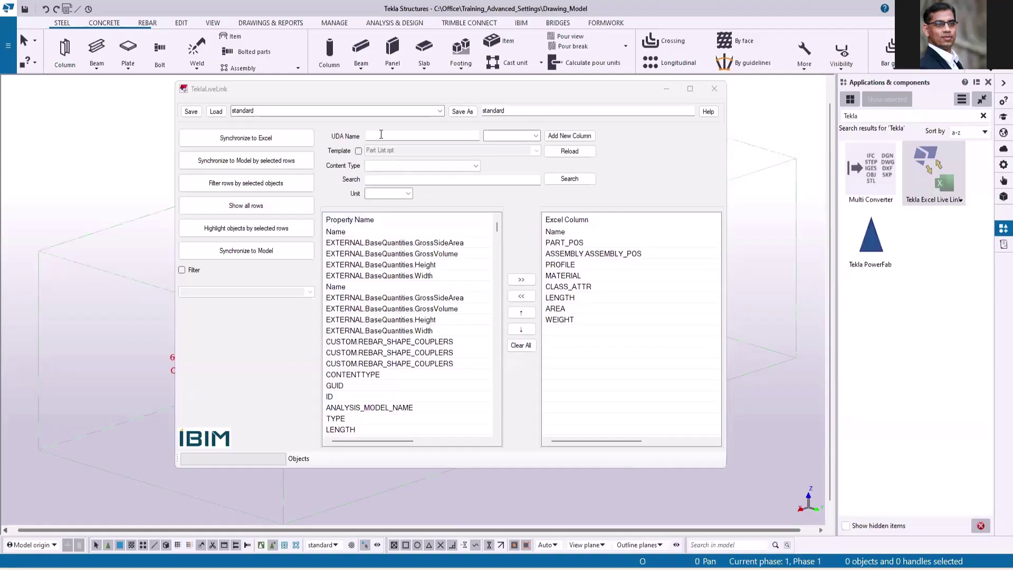
left_click(381, 134)
type("PREN")
type("IX")
left_click(536, 136)
left_click(501, 143)
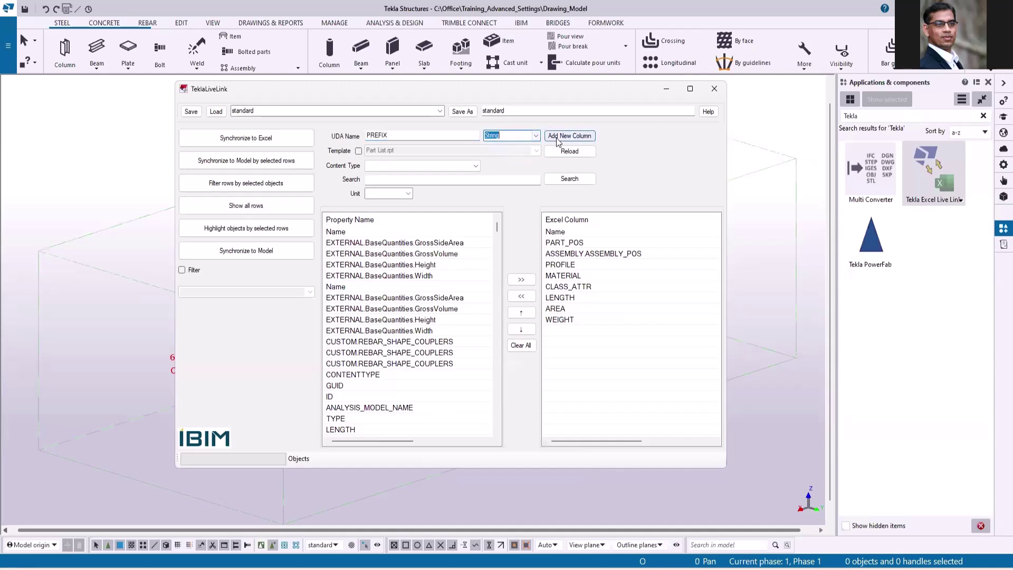
left_click(560, 136)
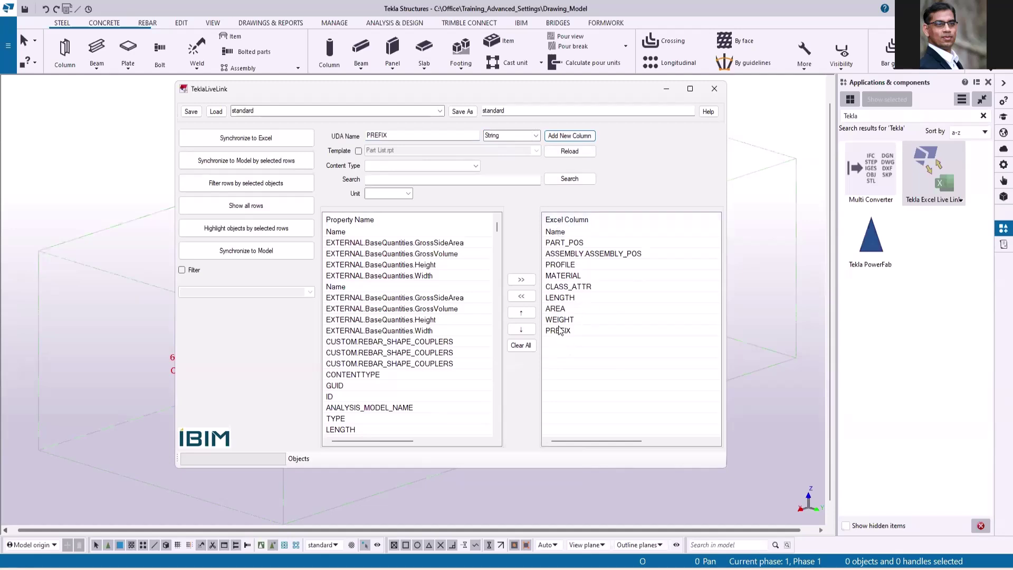
Turn on the report template option and select Part List.rpt
left_click(359, 152)
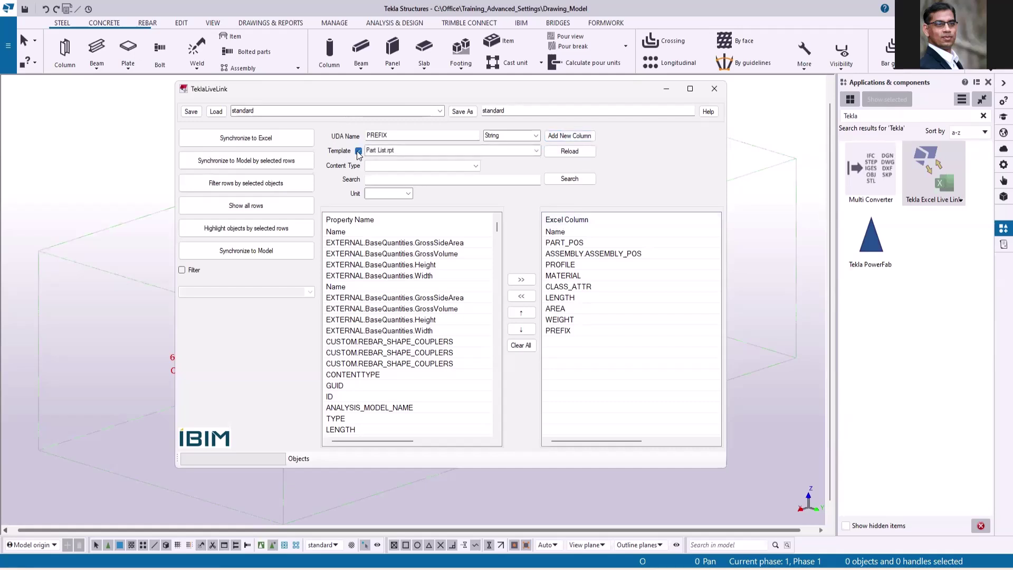
left_click(537, 152)
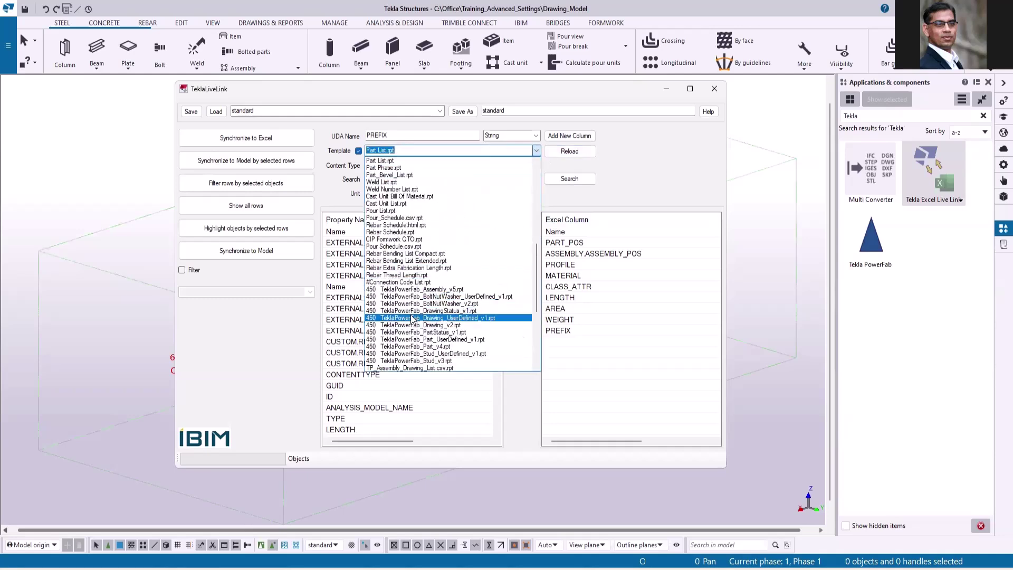
scroll(412, 319, "up", 4)
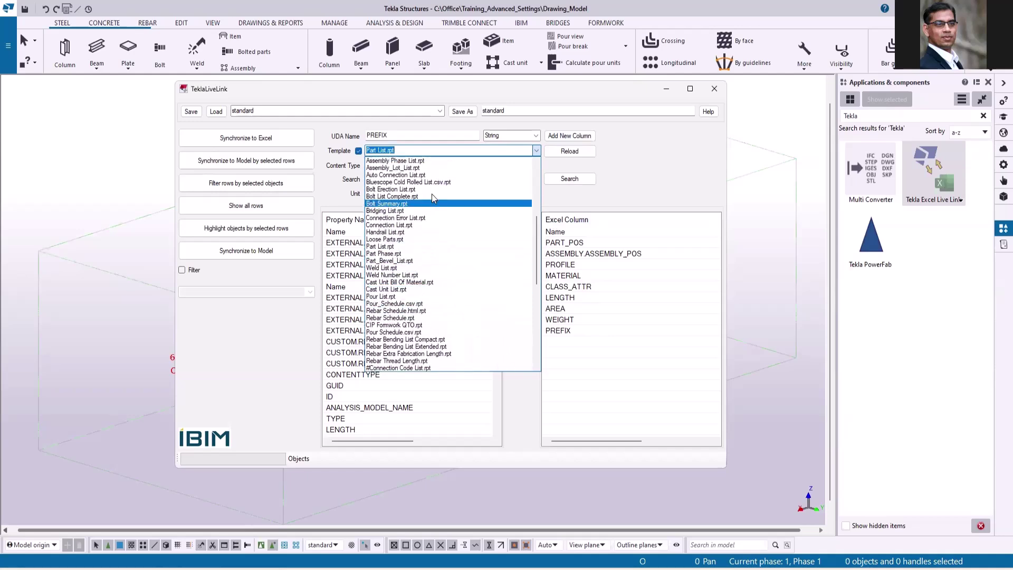
left_click(381, 247)
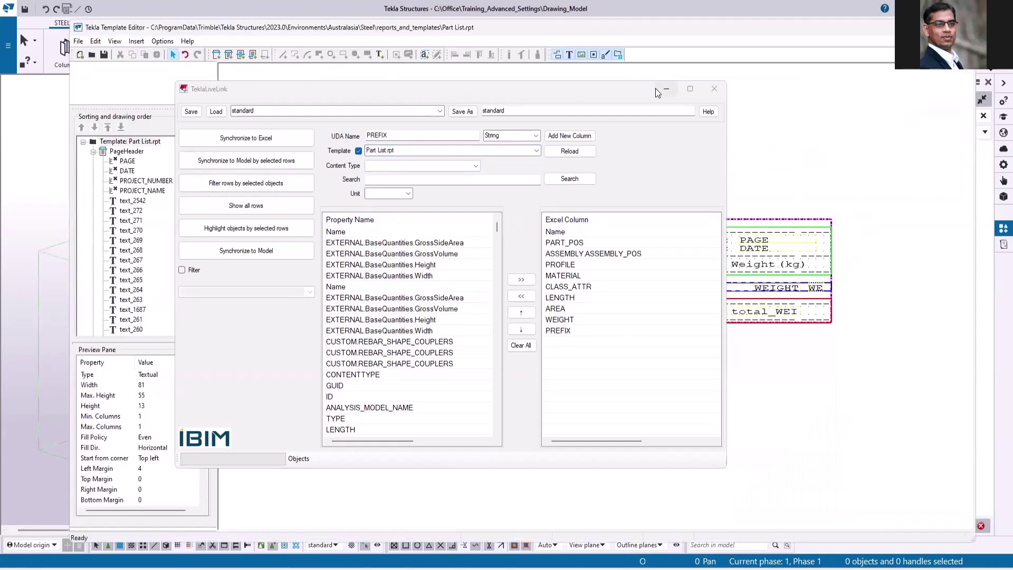
Minimize the TeklaLiveLink window to review the Part List template layout
left_click(663, 88)
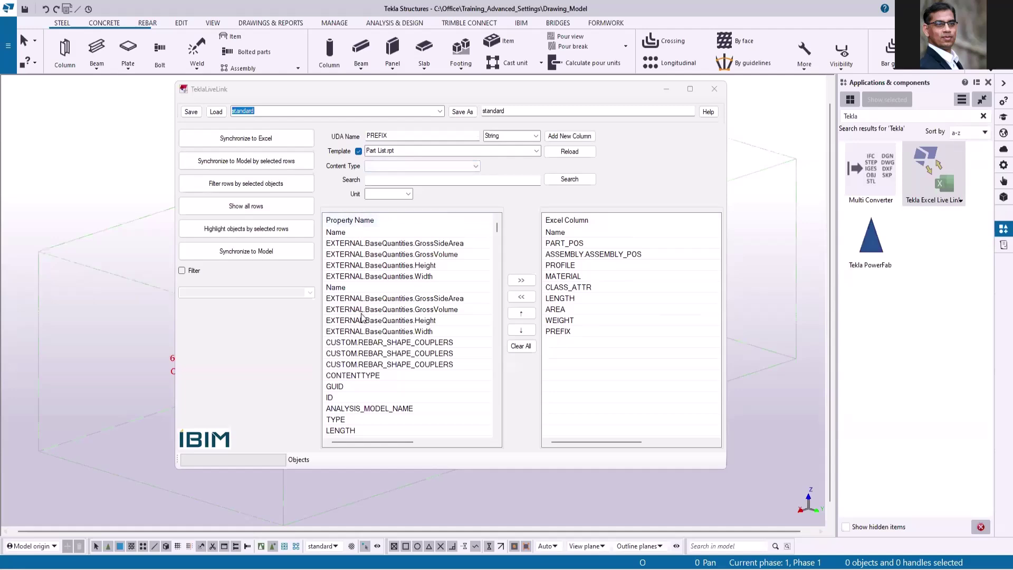
Try ASSEMBLY and then BOLT as the link's content type
left_click(477, 167)
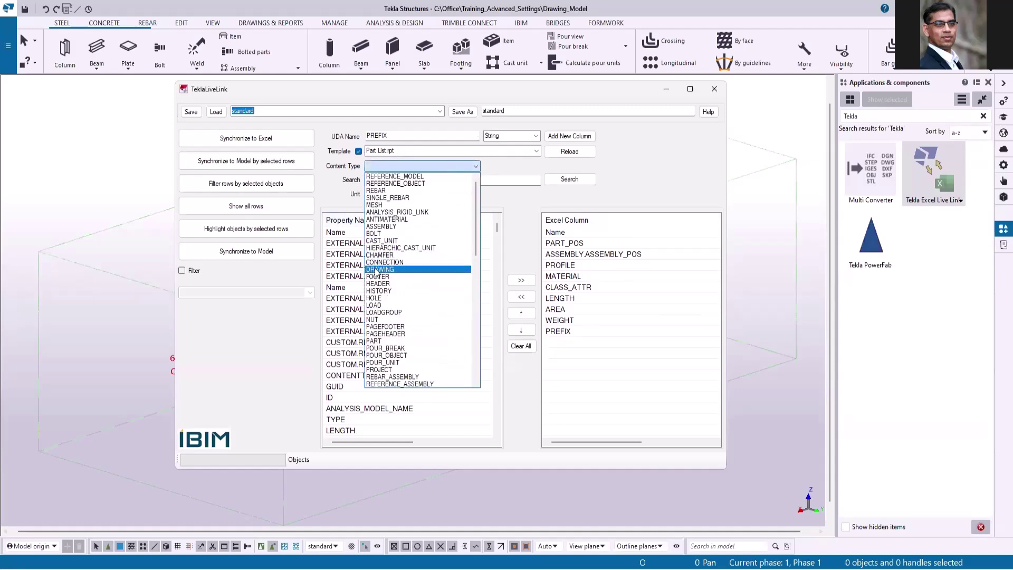
left_click(384, 228)
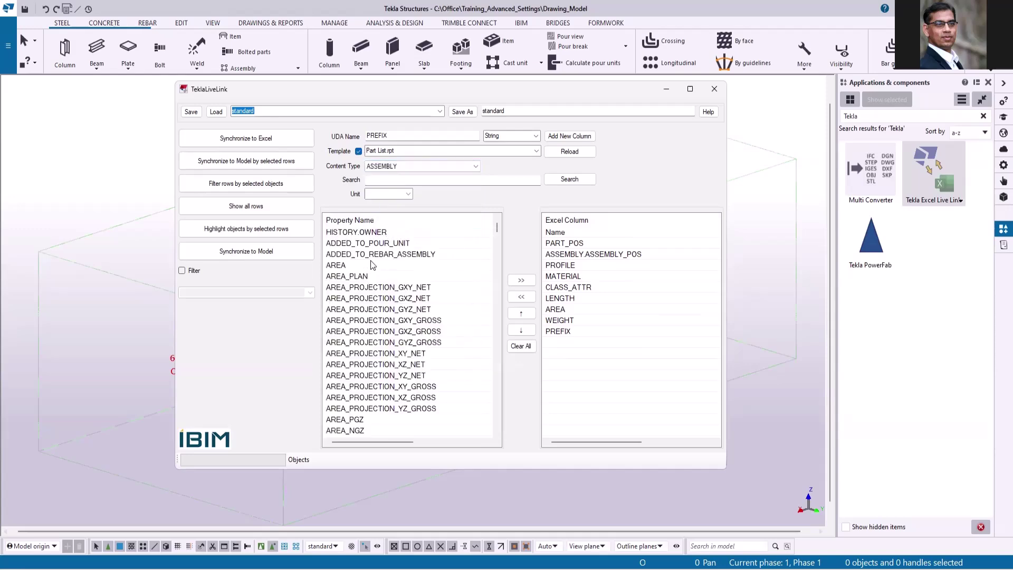
scroll(372, 259, "down", 2)
scroll(371, 258, "down", 7)
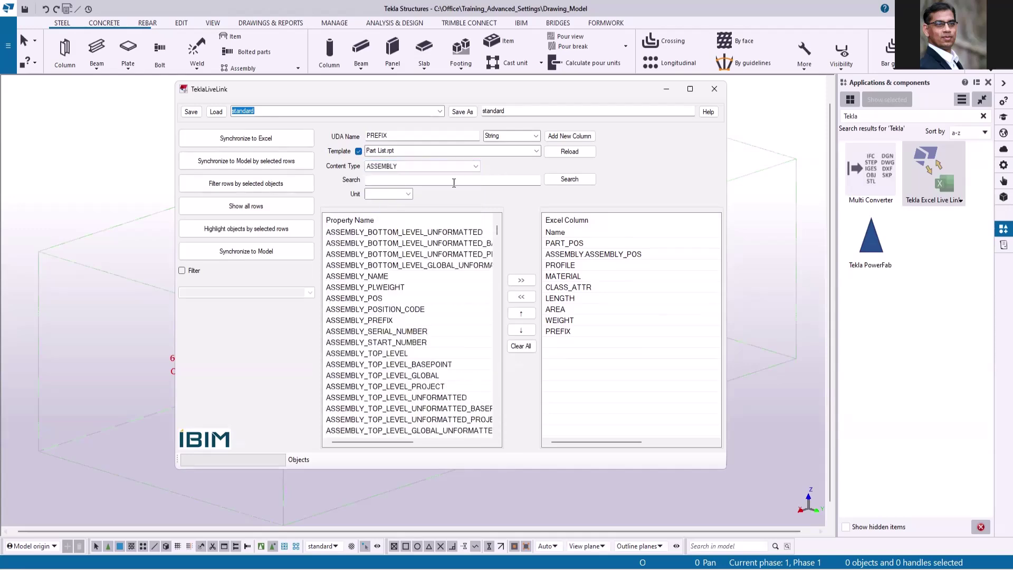
left_click(476, 169)
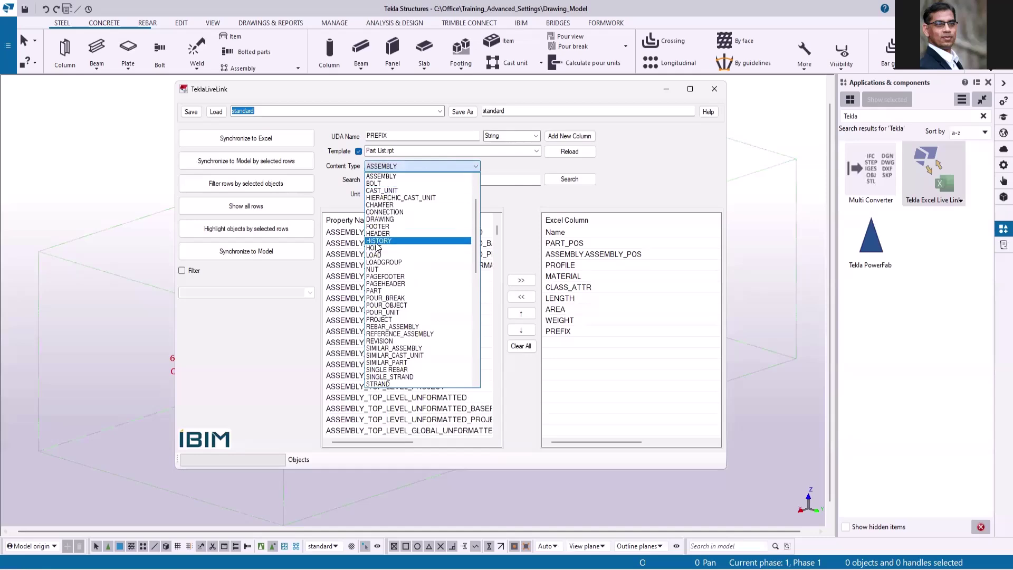
left_click(375, 184)
scroll(382, 326, "down", 10)
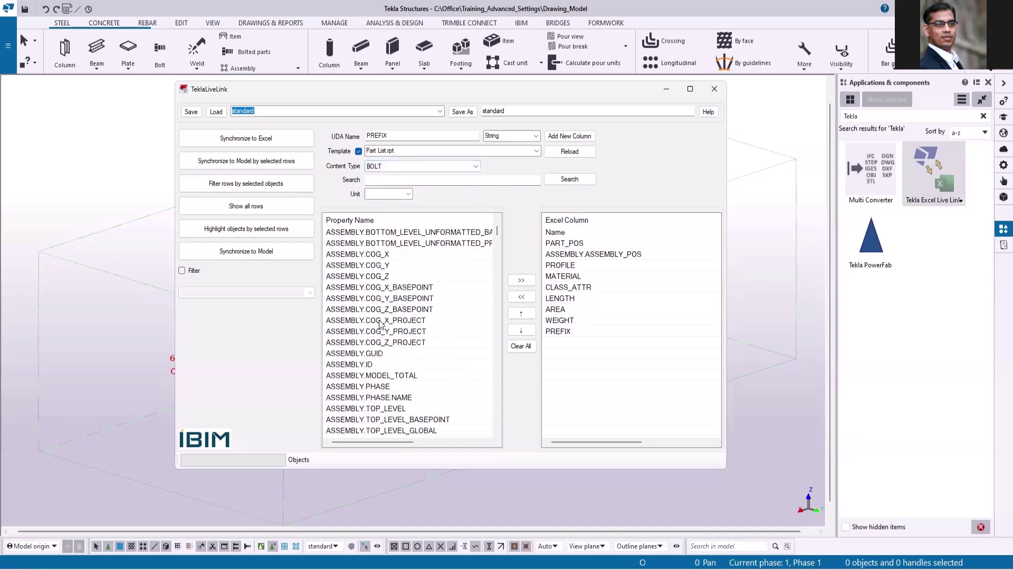
scroll(381, 323, "up", 3)
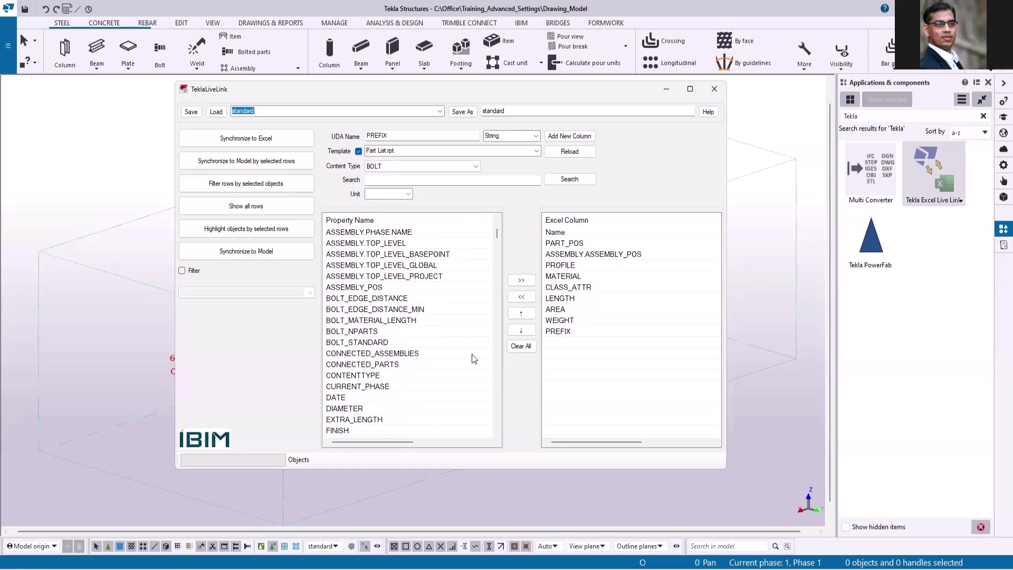
scroll(472, 348, "down", 15)
scroll(472, 344, "down", 15)
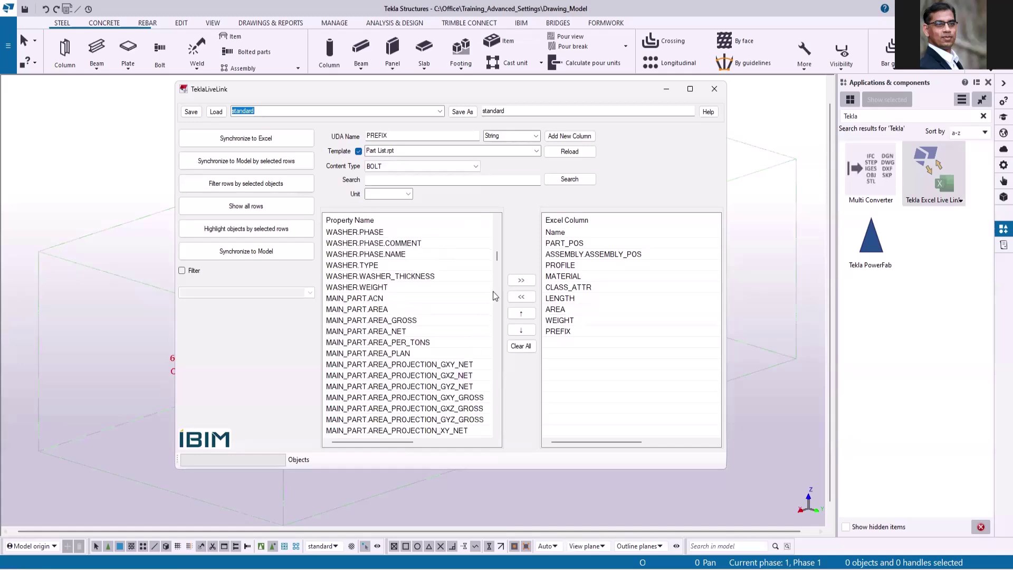
Switch the content type to PART, then settle on WELD
left_click_drag(495, 255, 464, 169)
left_click(464, 169)
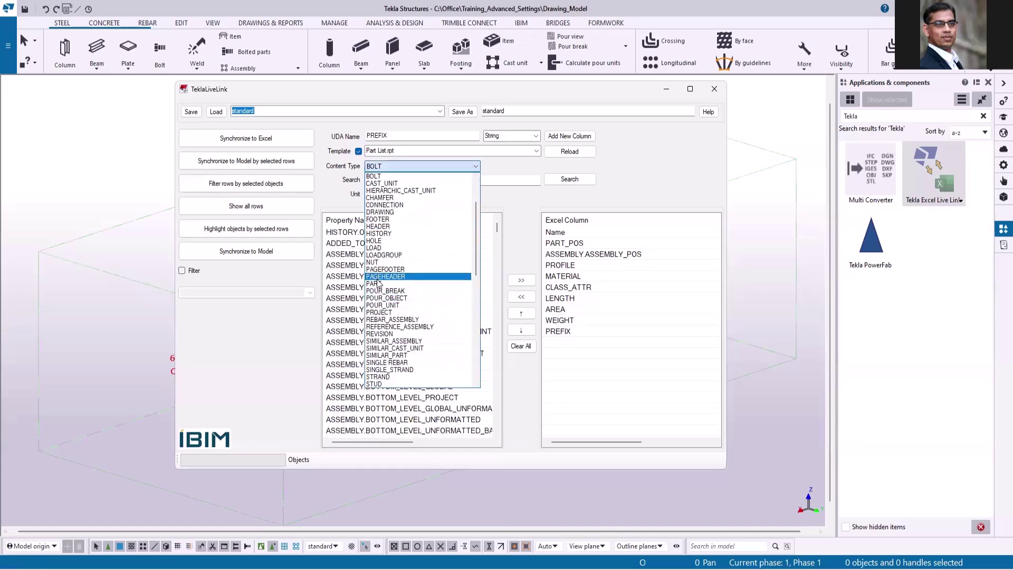
left_click(377, 284)
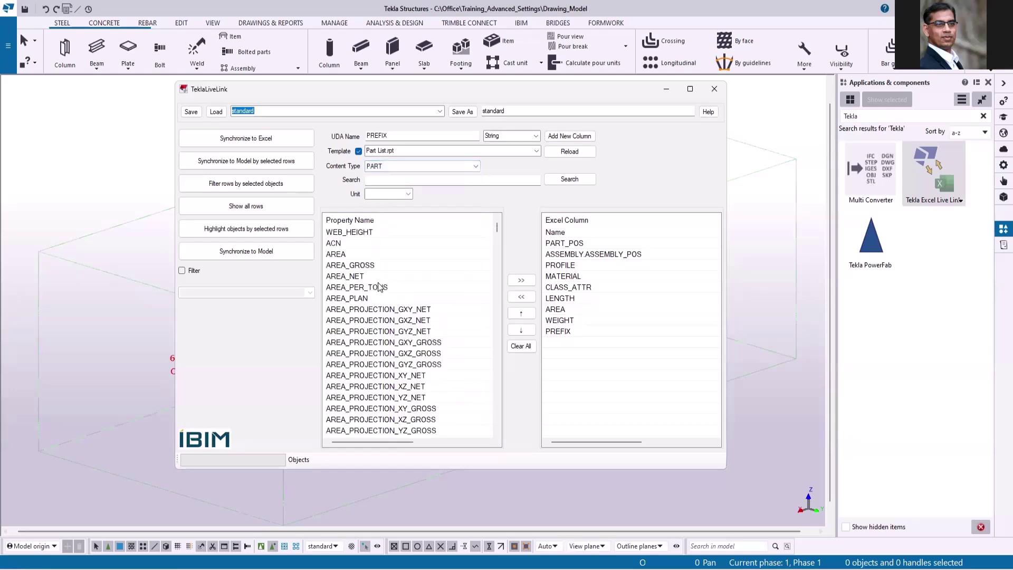
left_click(478, 168)
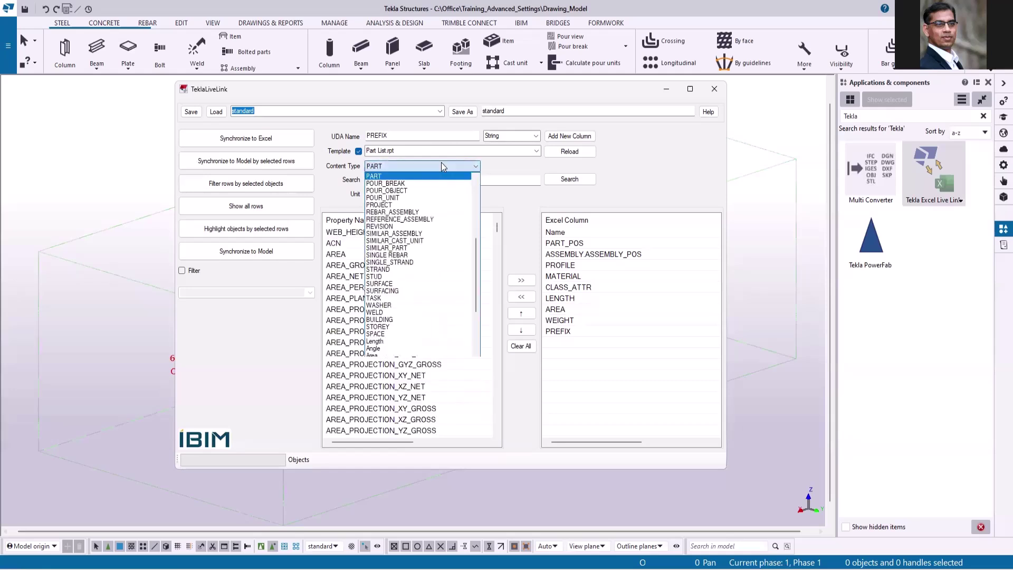
left_click(378, 312)
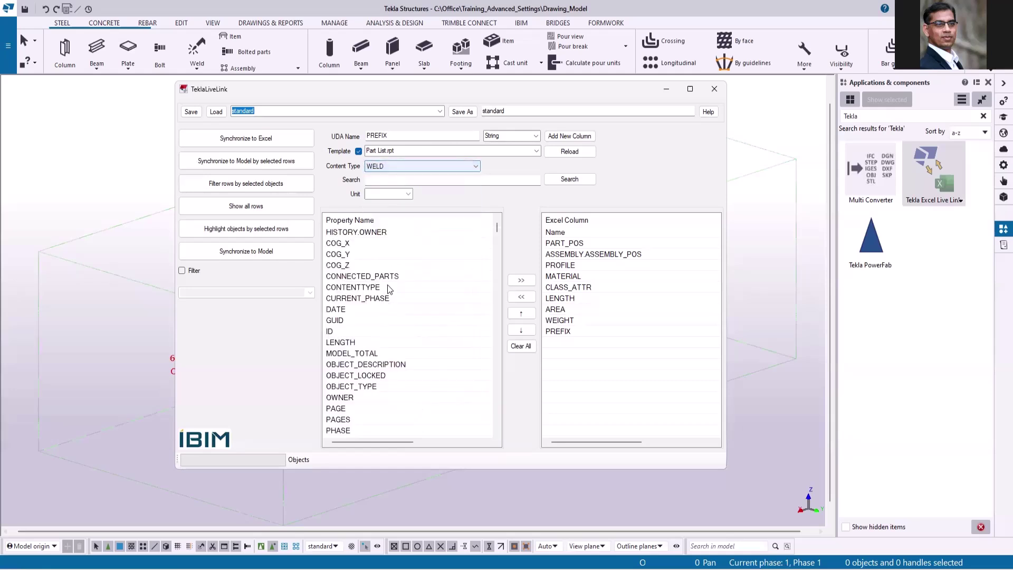
Search the weld properties for FINISH
left_click(384, 180)
type("FINISH")
left_click(570, 179)
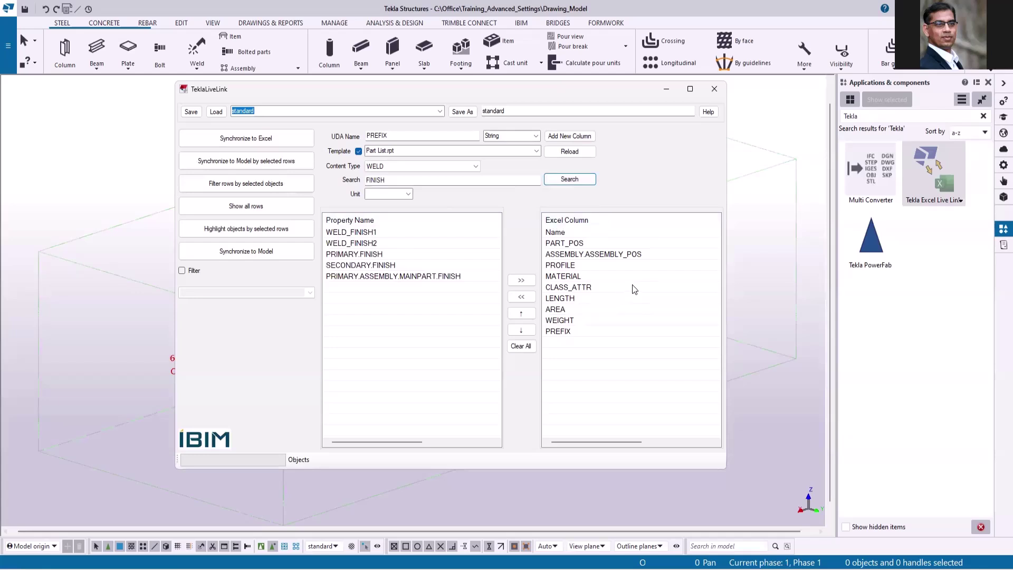
Set the link's unit to mm
left_click(410, 193)
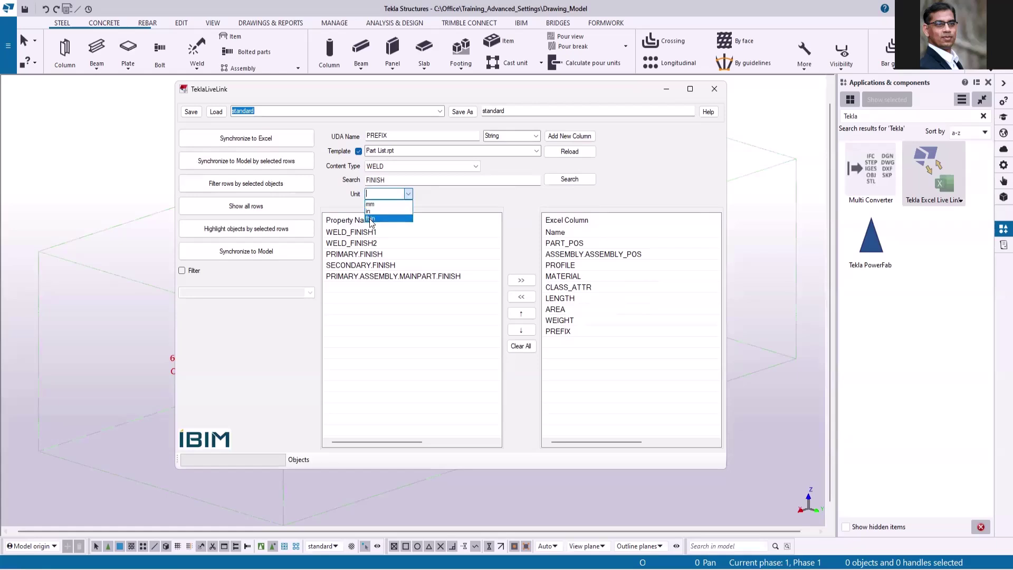
left_click(378, 204)
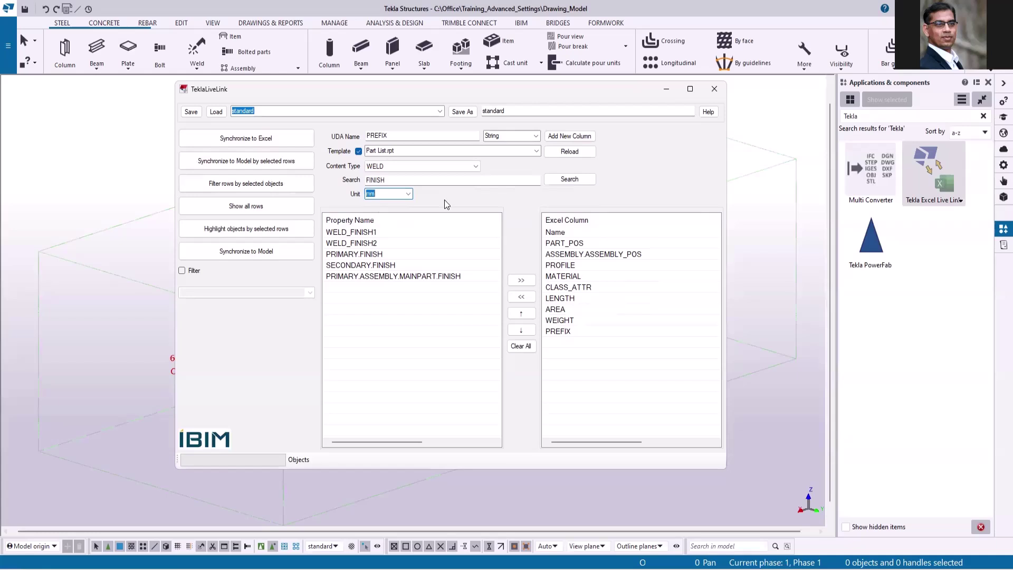
left_click(104, 126)
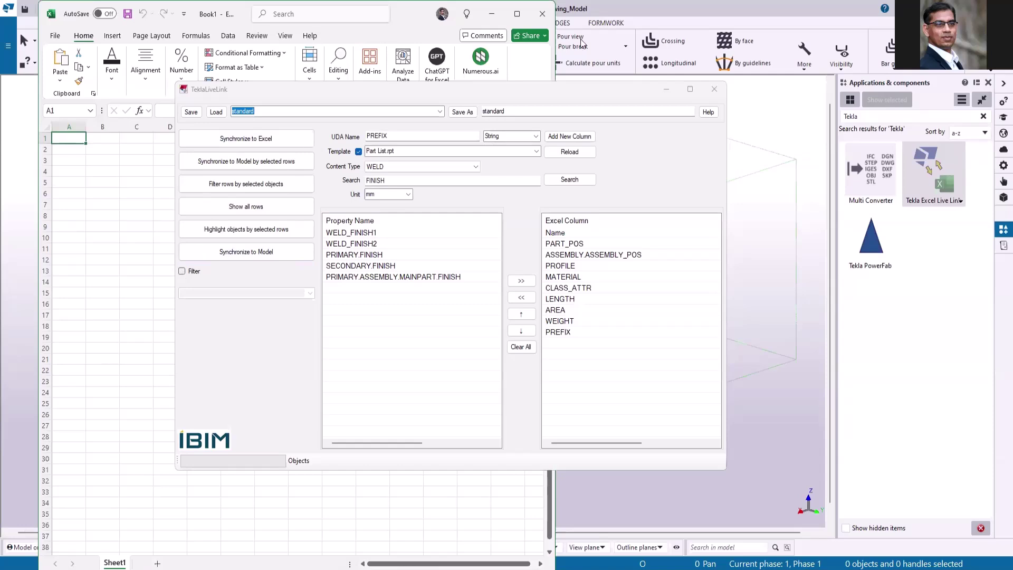
Move the link window and try the selection filter option, leaving filtering off
left_click_drag(560, 95, 428, 86)
scroll(753, 250, "down", 4)
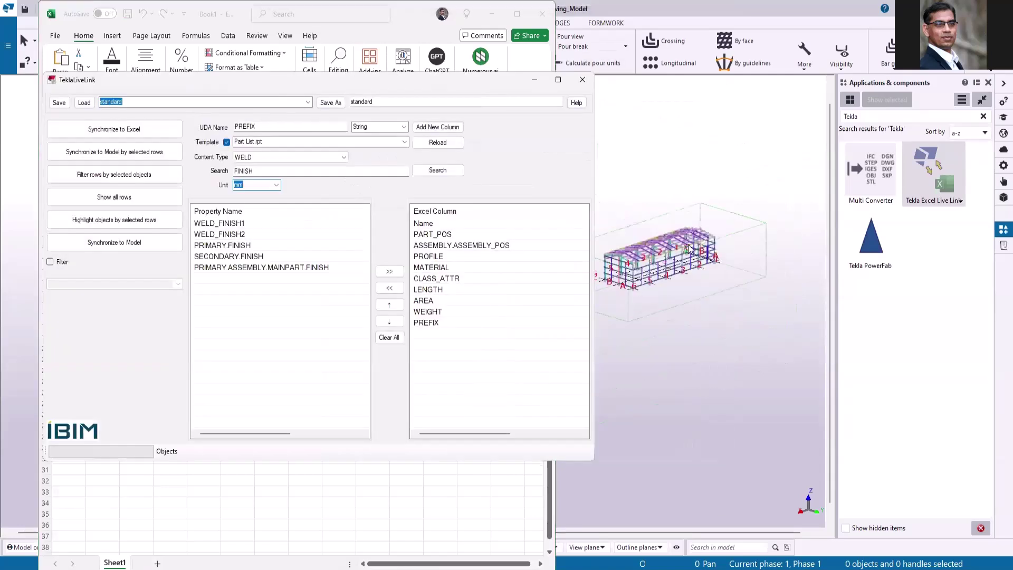
left_click(49, 262)
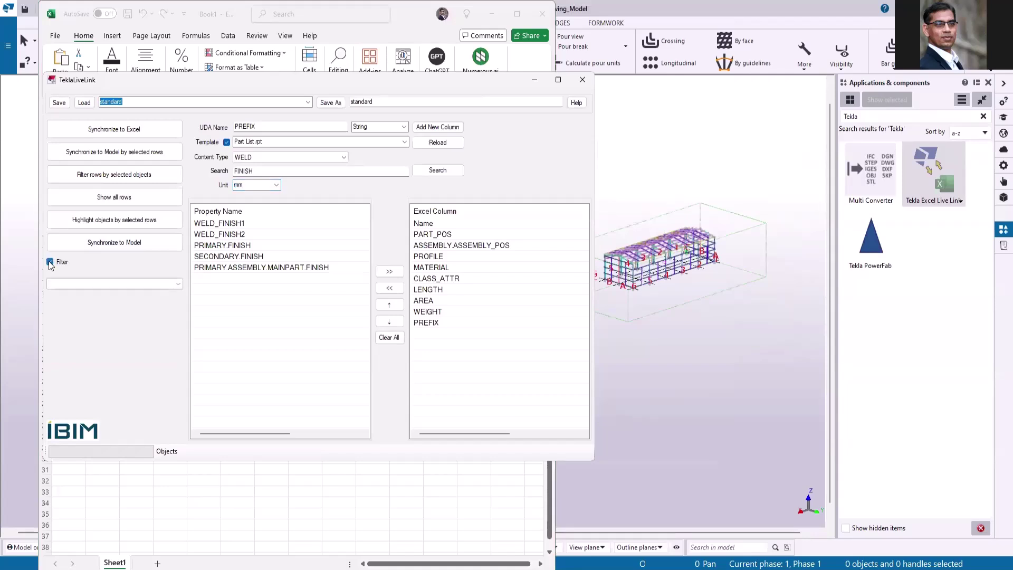
left_click(178, 284)
scroll(100, 395, "down", 5)
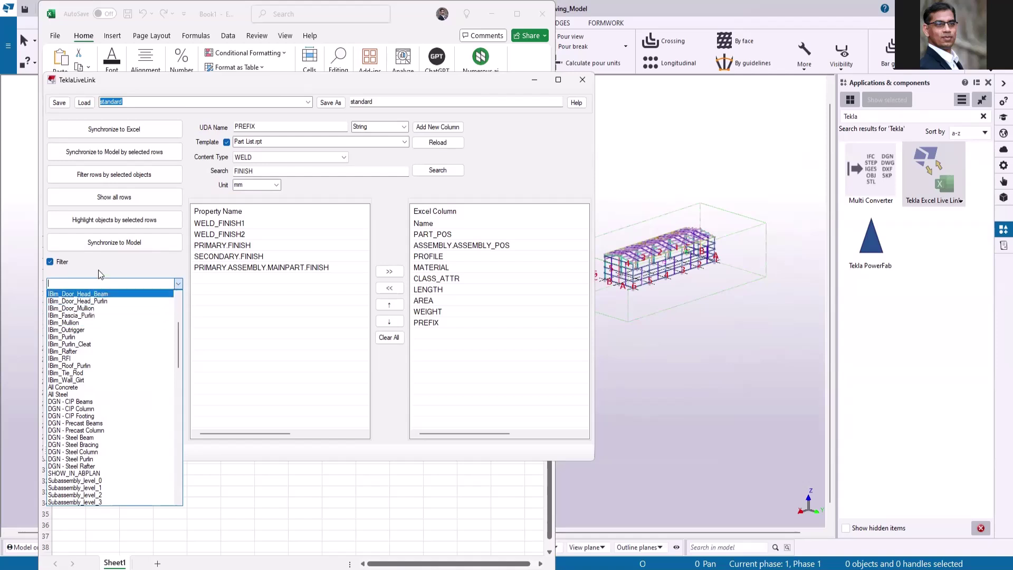
left_click(112, 265)
left_click(54, 264)
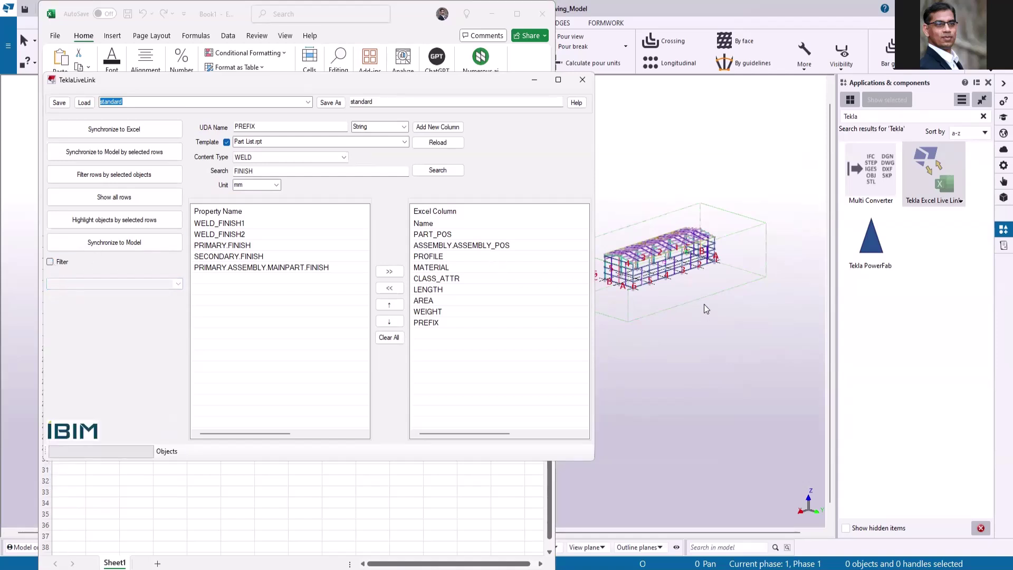
Select all model objects, then move the link window right to uncover the Excel sheet
left_click(647, 468)
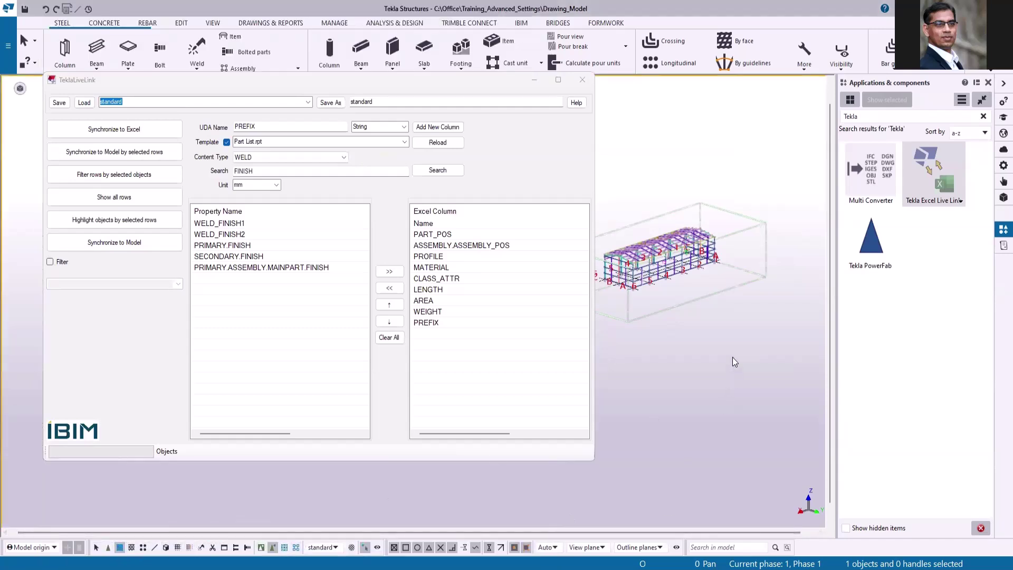
scroll(673, 291, "up", 2)
left_click_drag(601, 164, 802, 346)
key("alt+Tab")
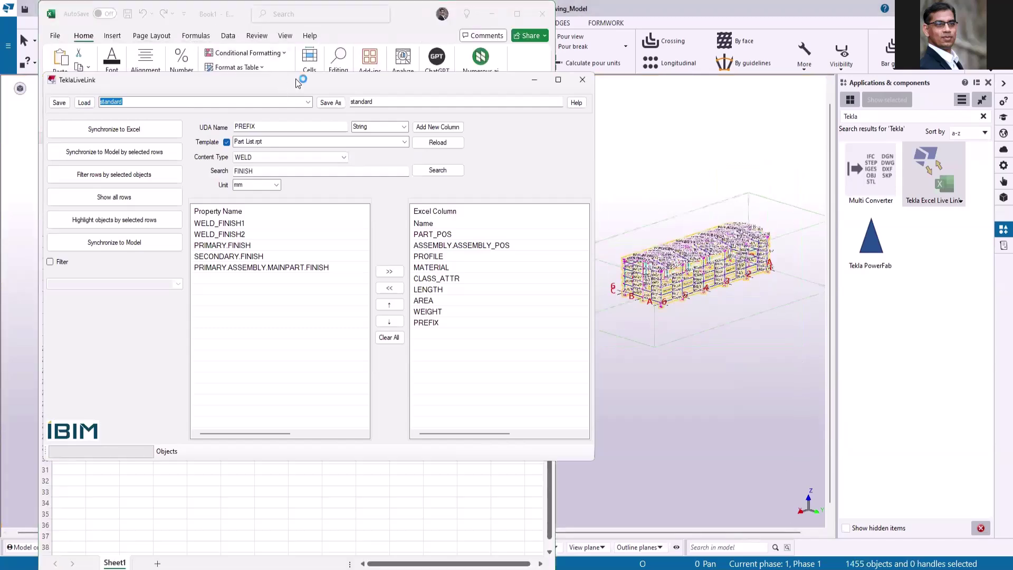
left_click_drag(295, 78, 714, 77)
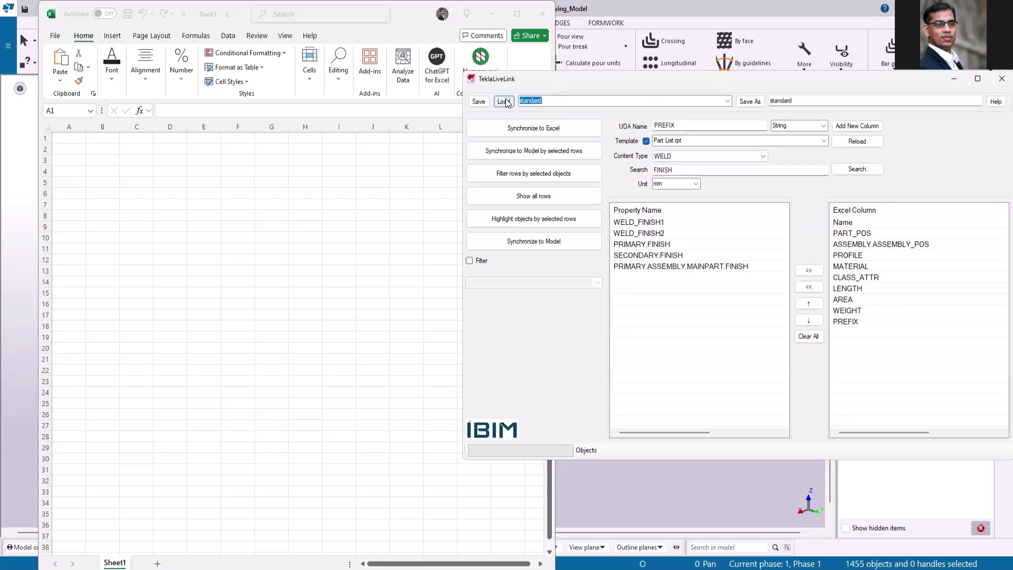
Sync Part List data into Sheet1, choose the Bolt Summary.rpt template, and add Sheet2
left_click(525, 133)
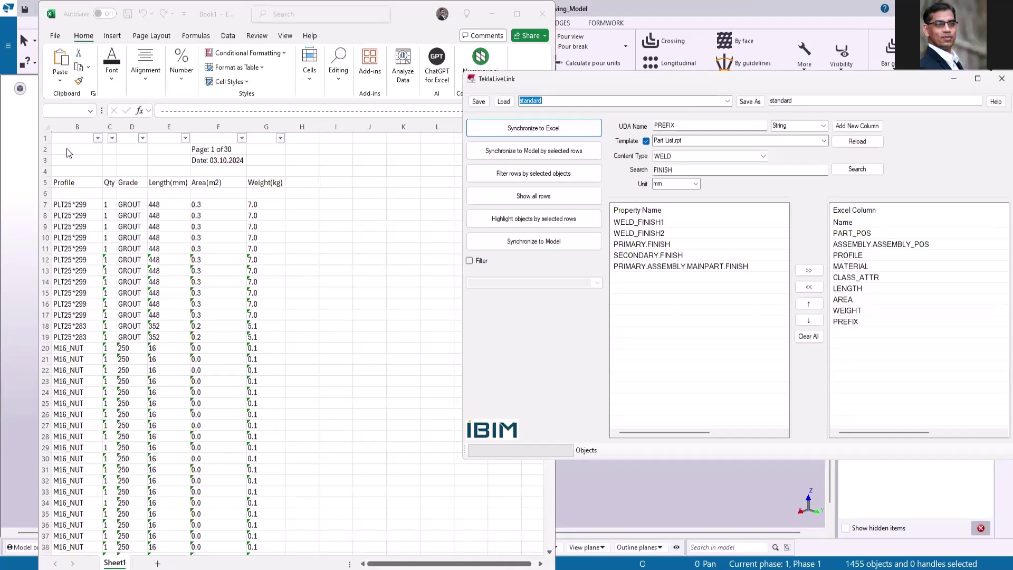
left_click(823, 141)
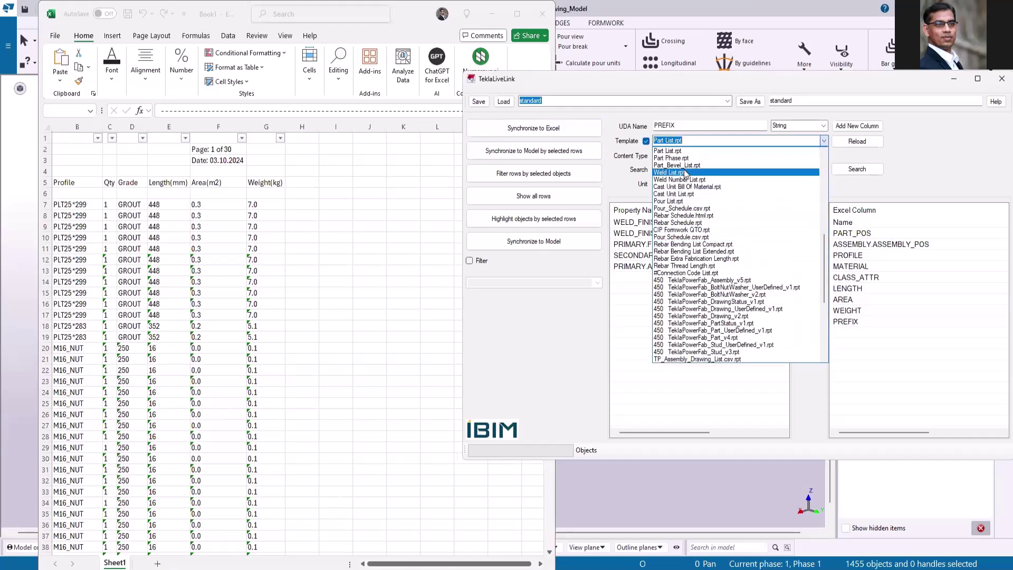
scroll(685, 180, "up", 5)
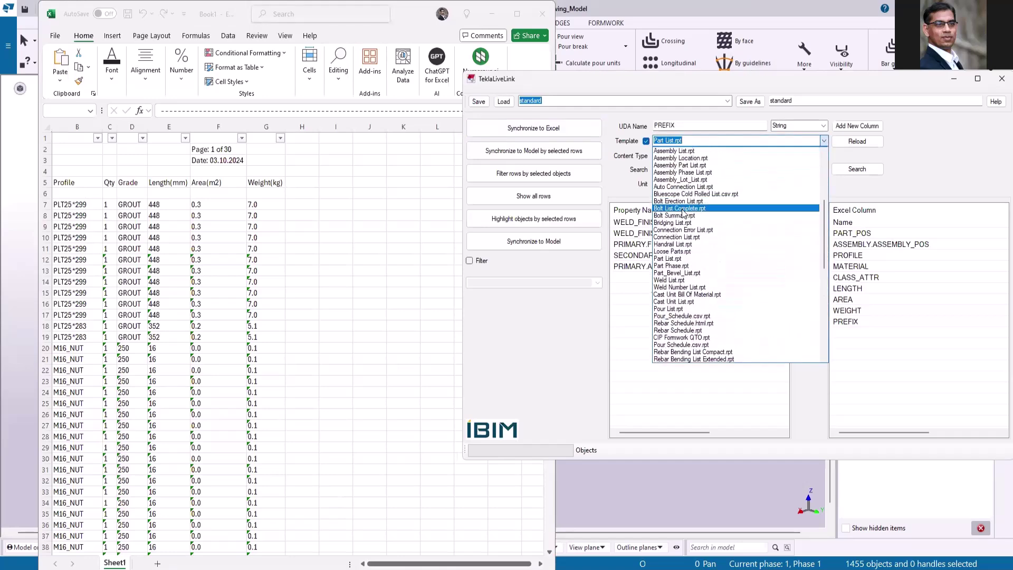
left_click(683, 216)
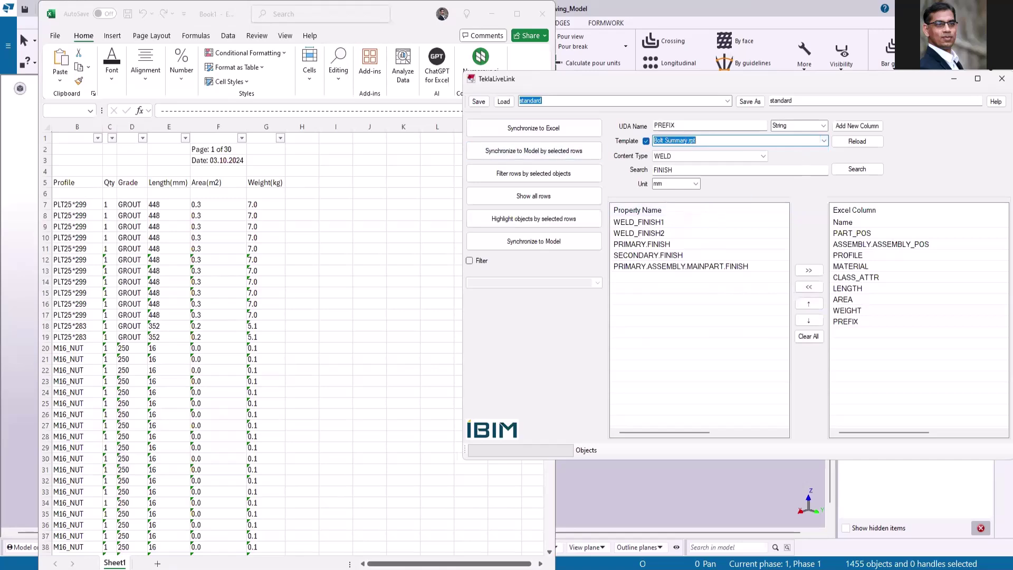
left_click(157, 563)
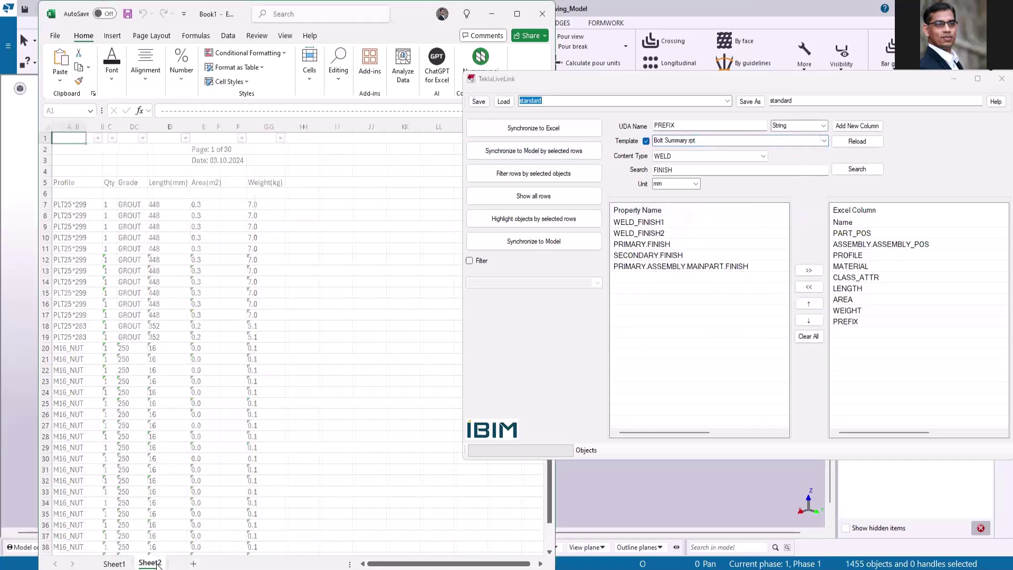
Box-select the whole model and sync the Bolt Summary report into Sheet2
left_click(547, 111)
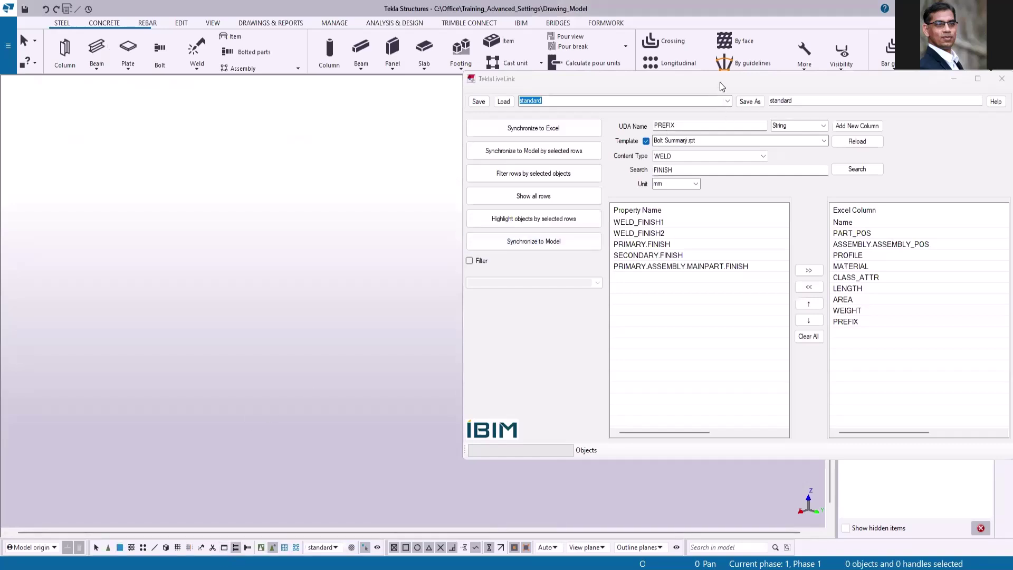
left_click_drag(722, 86, 314, 128)
left_click_drag(653, 168, 791, 305)
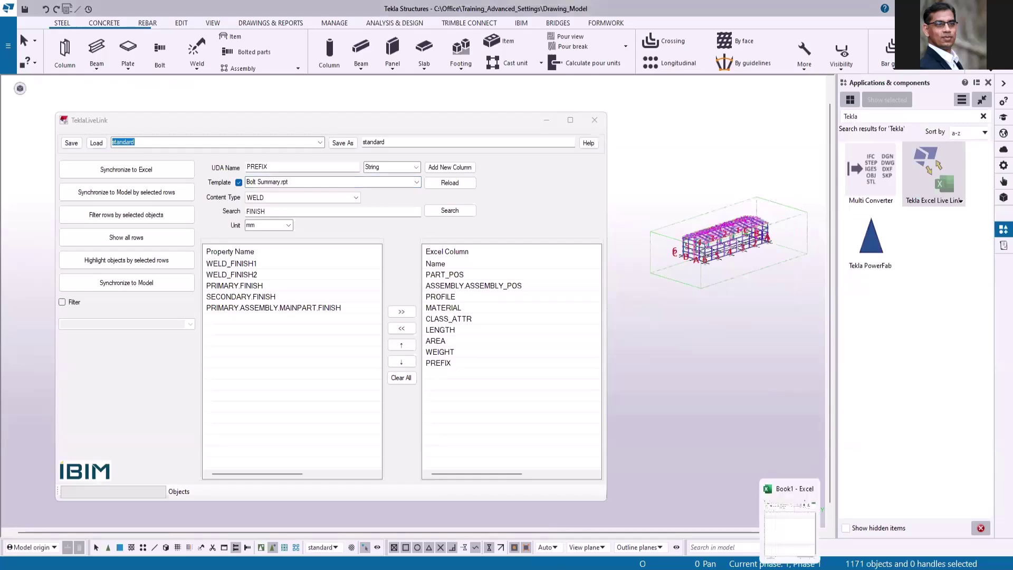
left_click(789, 519)
left_click_drag(249, 125, 586, 75)
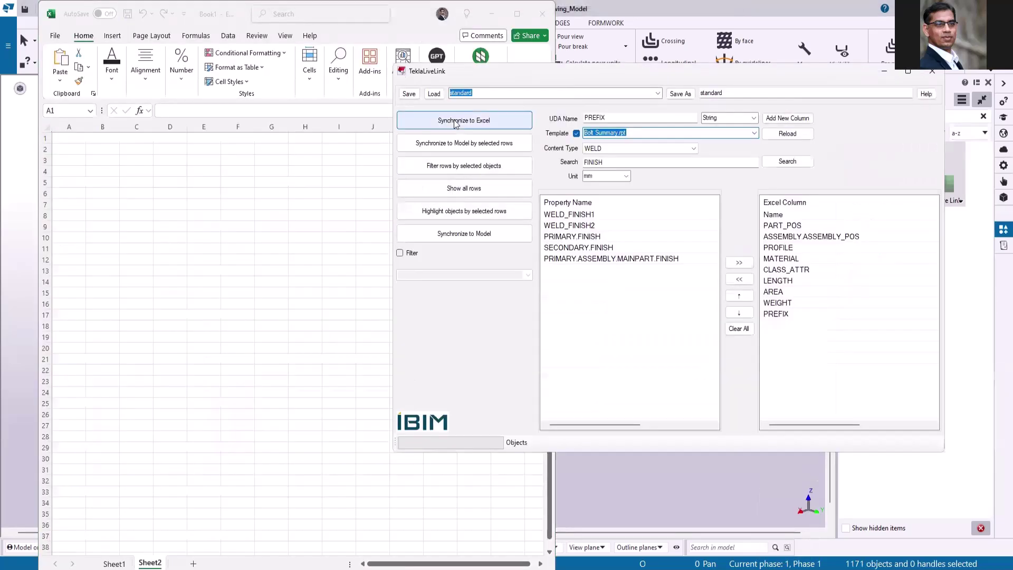
left_click(458, 121)
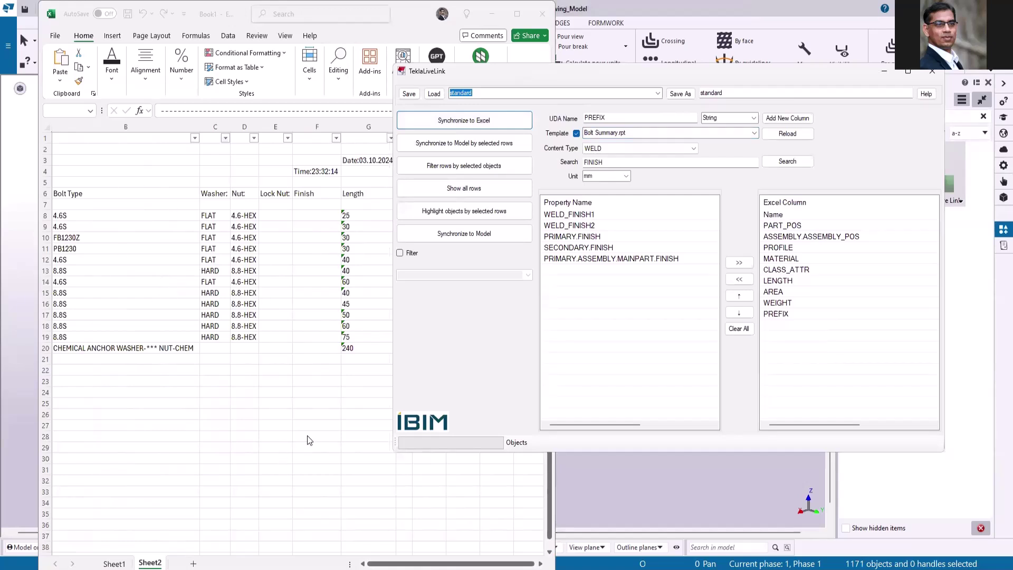
Add an empty Sheet3 and set the content type to PART
left_click(194, 565)
left_click(194, 565)
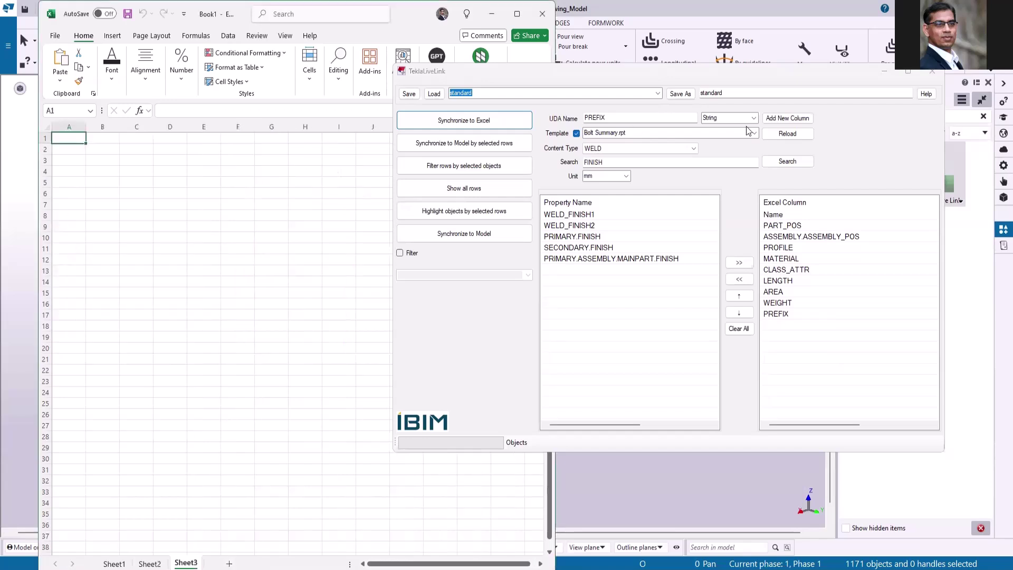
left_click(693, 148)
scroll(609, 177, "up", 4)
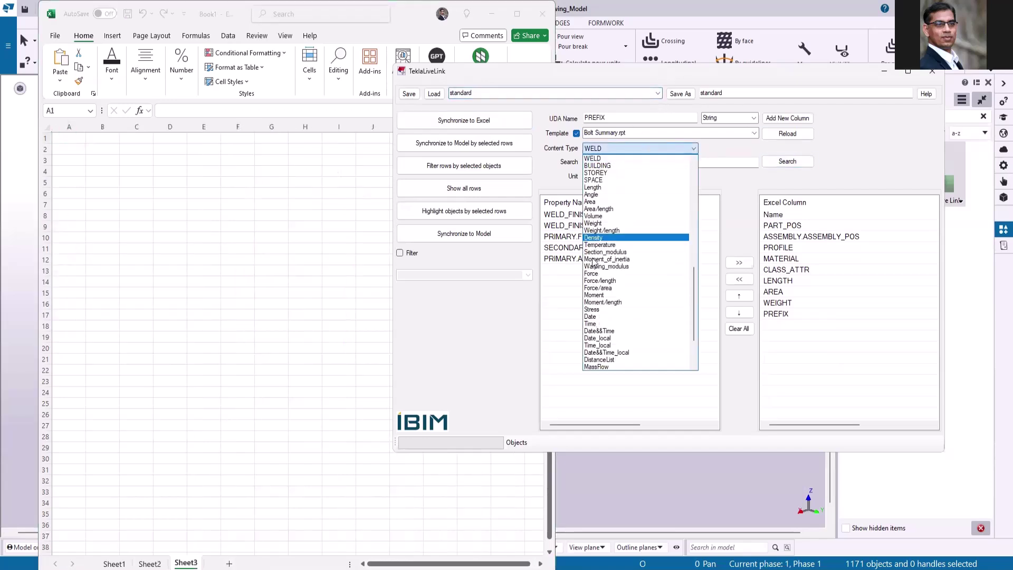
scroll(609, 176, "up", 5)
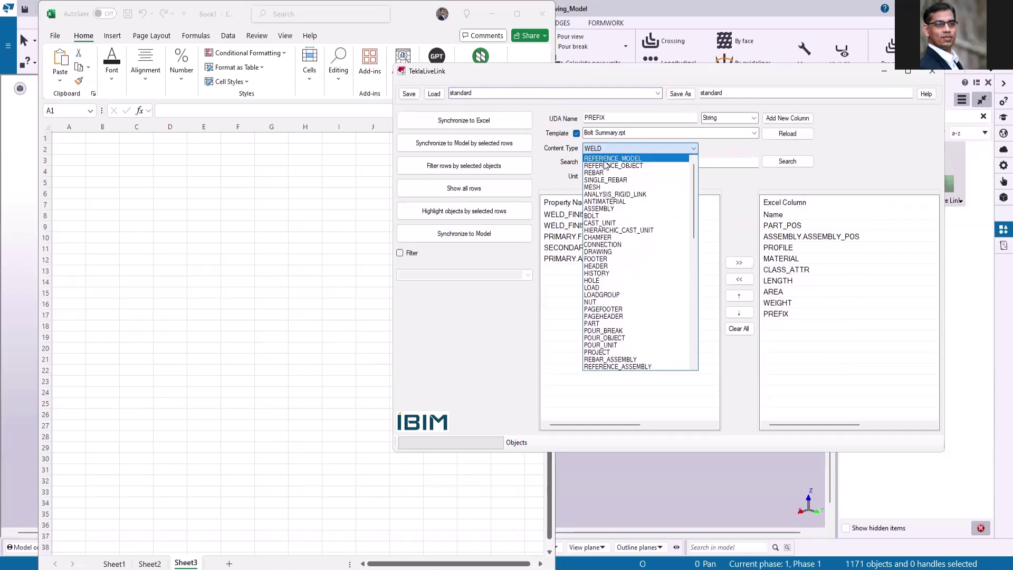
left_click(598, 323)
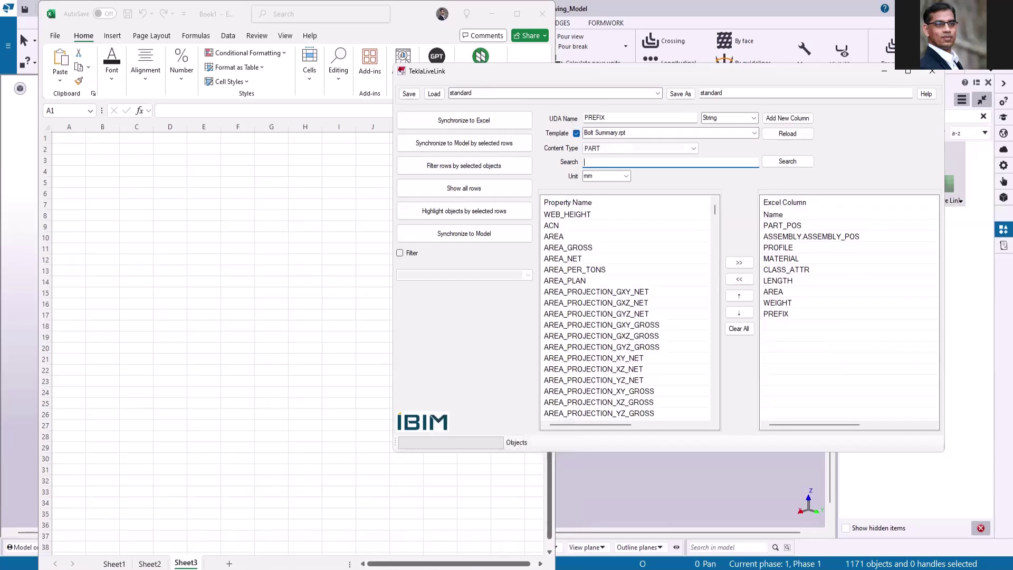
Search for Name and add the NAME property to the exported Excel columns
left_click(787, 161)
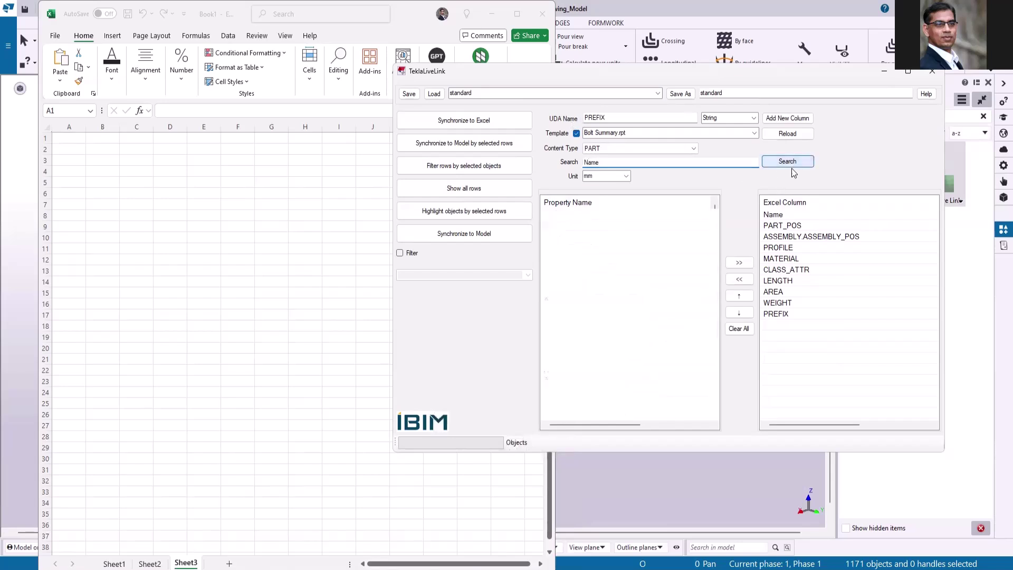
left_click(562, 219)
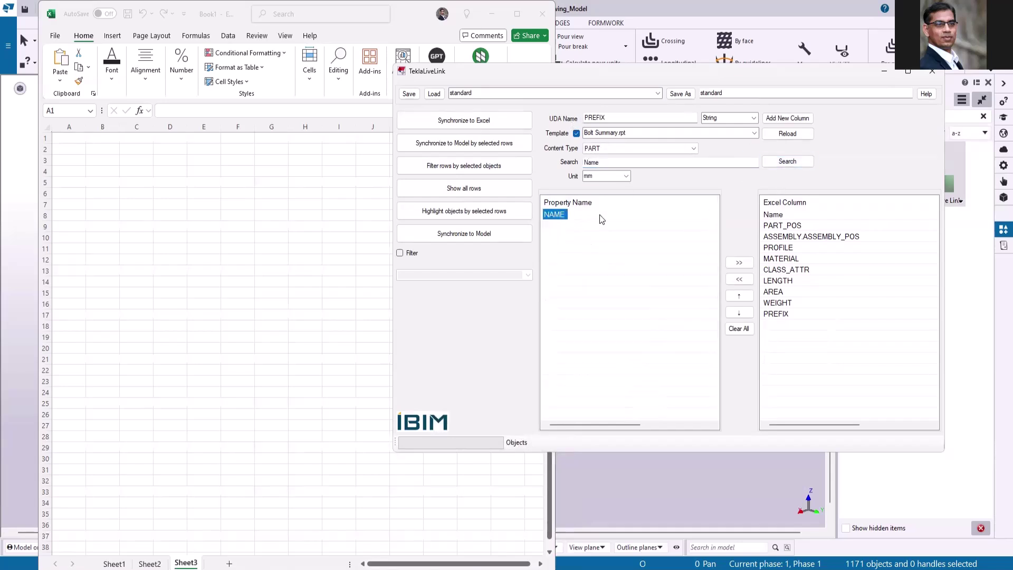
left_click(748, 267)
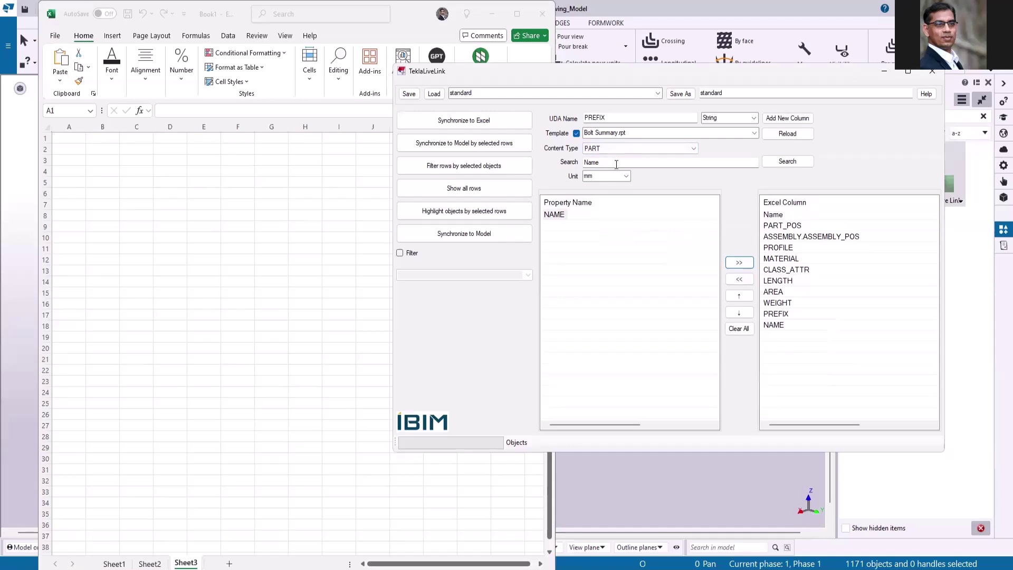
left_click(662, 449)
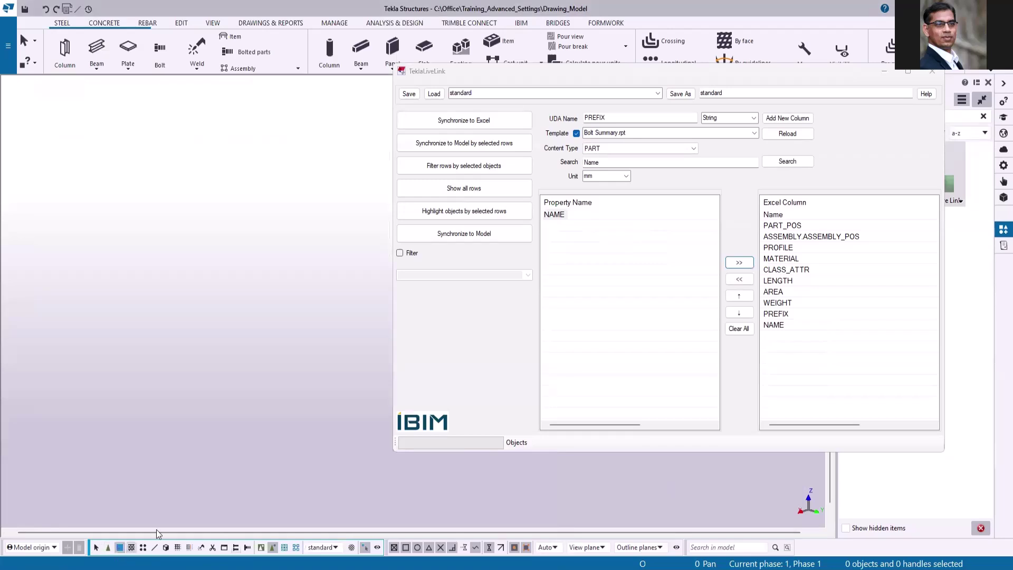
Box-select the whole model, sync all 1455 parts to Sheet4, then add a blank Sheet5
left_click_drag(635, 80, 296, 99)
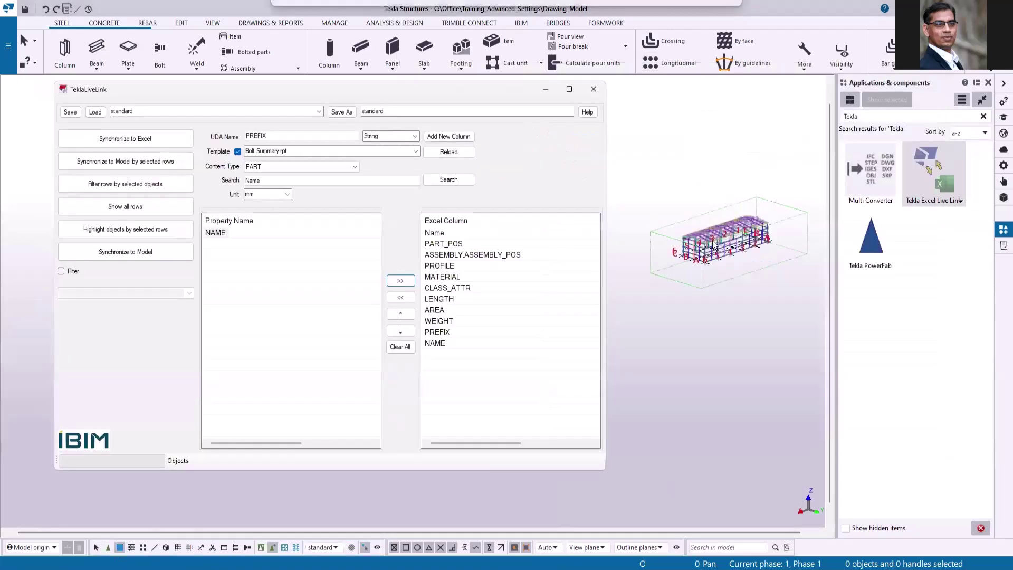
left_click_drag(661, 184, 787, 285)
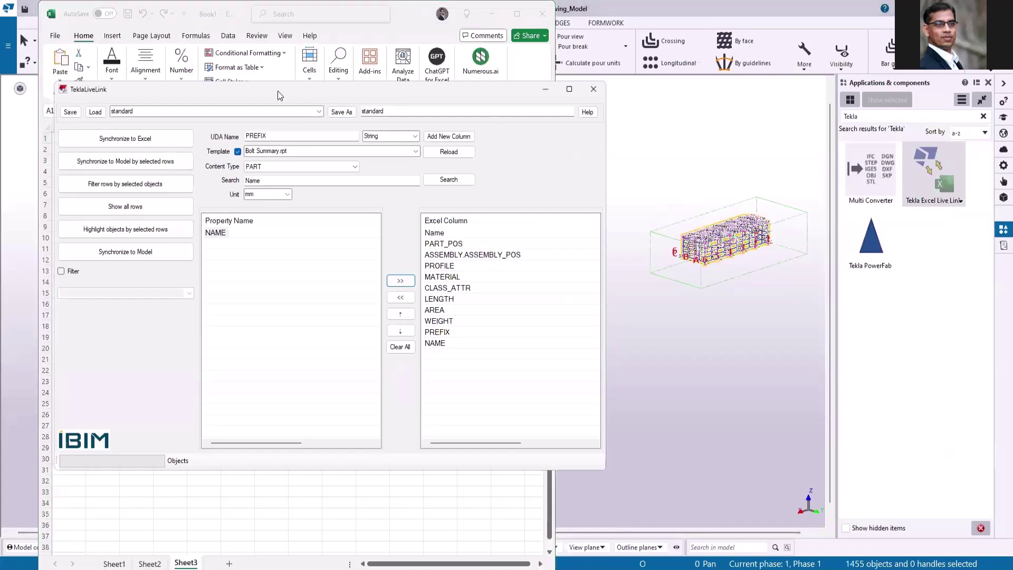
left_click_drag(278, 90, 666, 68)
left_click(502, 119)
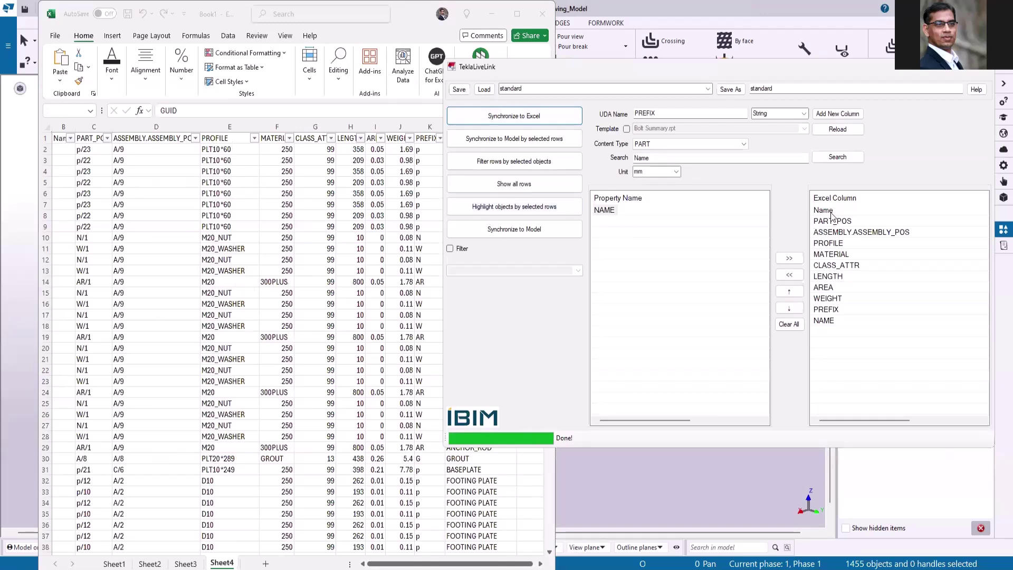
left_click(647, 147)
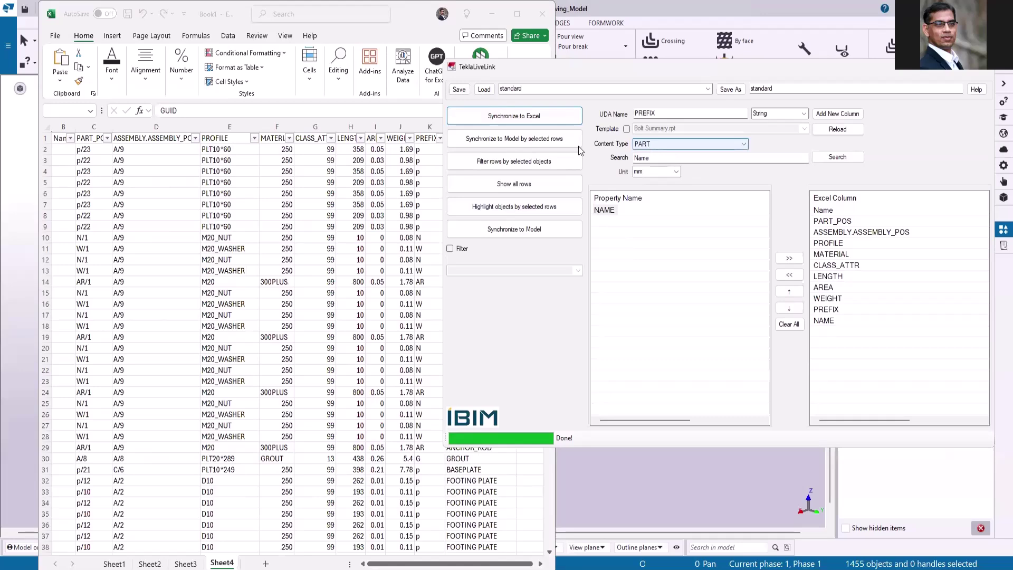
left_click(265, 564)
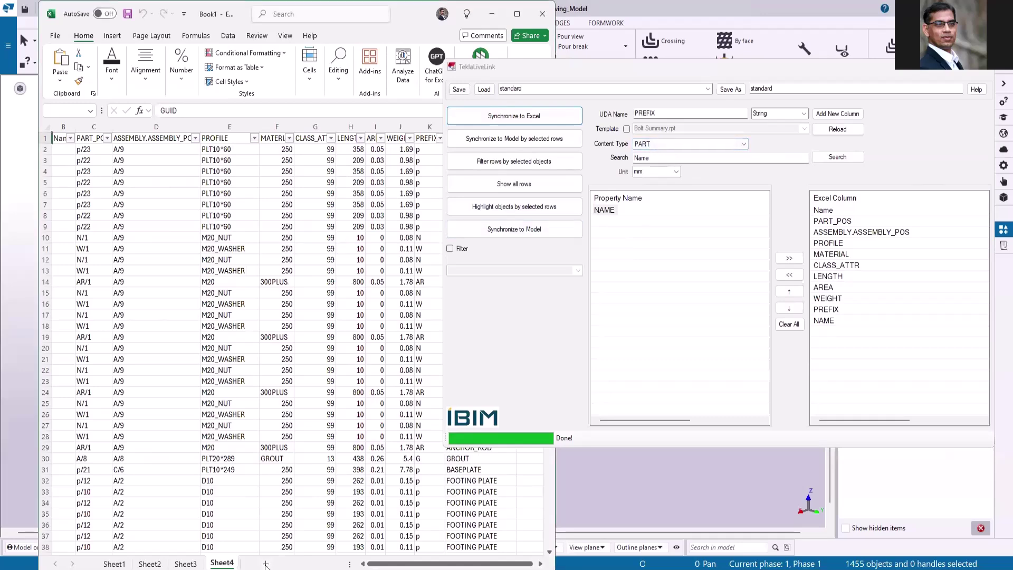
Remove the empty Name column, move NAME up to first place, and sync the parts into Sheet5
left_click(828, 211)
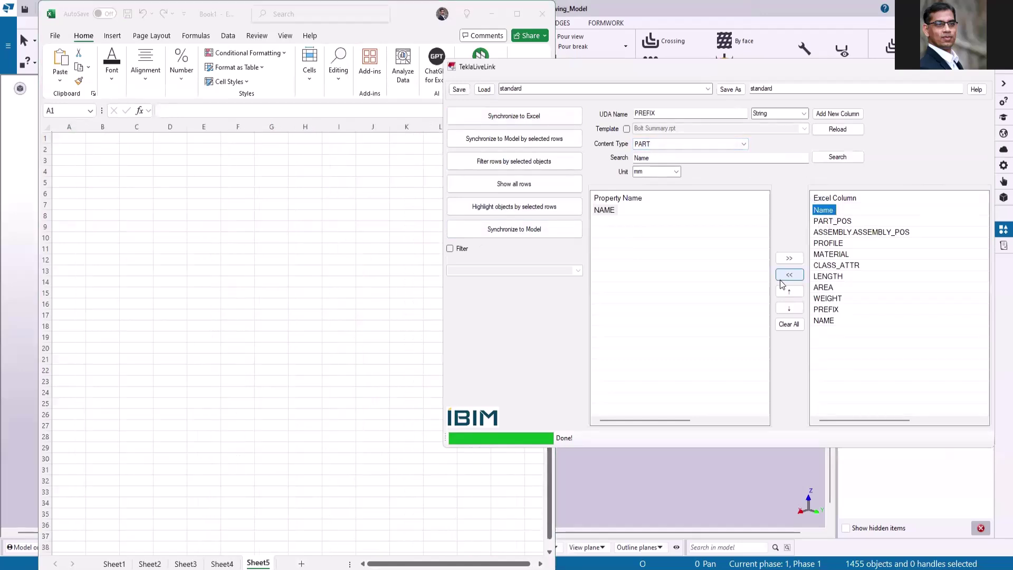
left_click(790, 275)
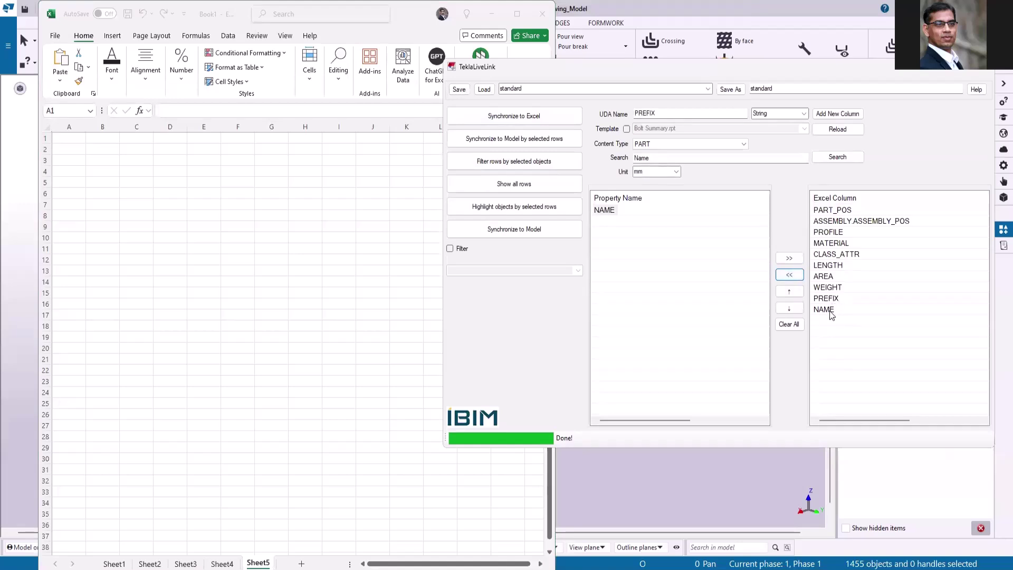
left_click(795, 293)
left_click(794, 293)
left_click(795, 293)
left_click(794, 293)
left_click(794, 293)
left_click(794, 294)
left_click(795, 294)
left_click(795, 294)
left_click(795, 294)
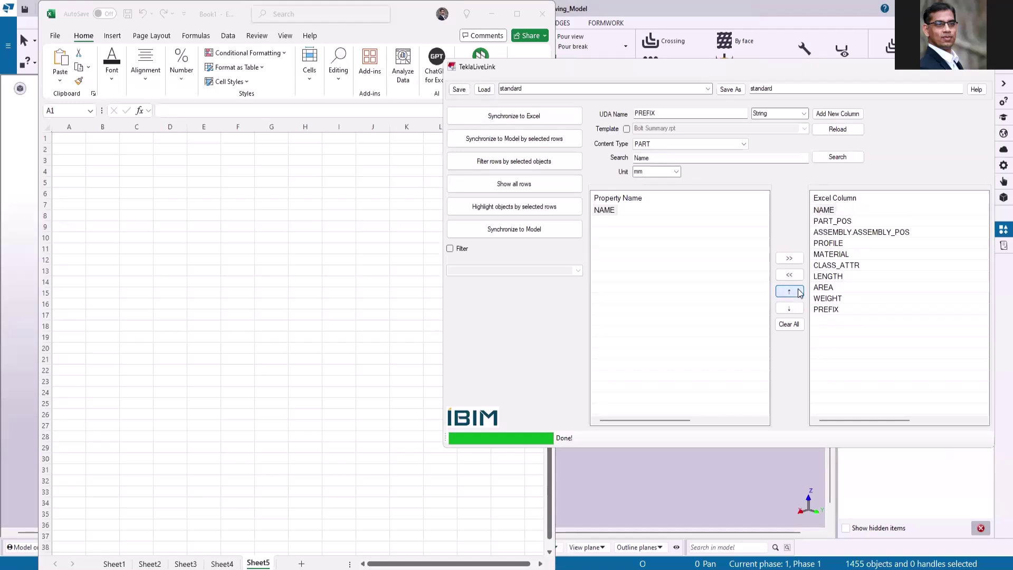
left_click(510, 118)
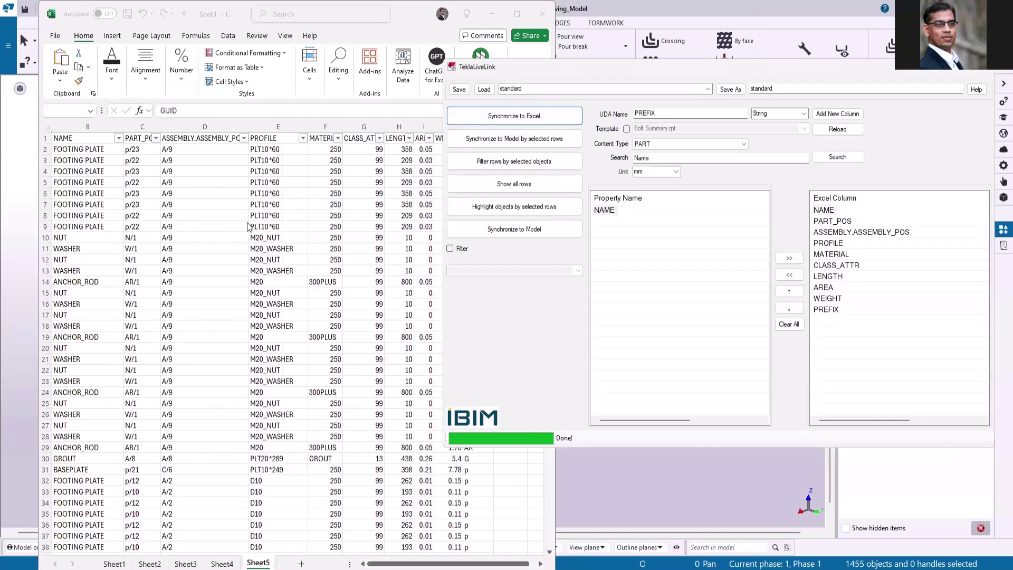
left_click(119, 139)
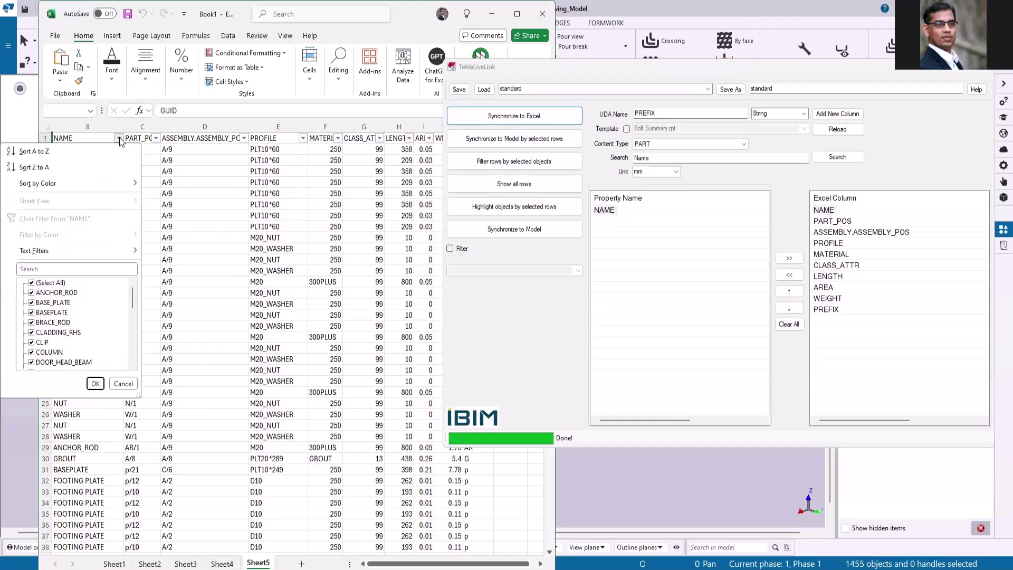
left_click(32, 283)
scroll(71, 306, "down", 2)
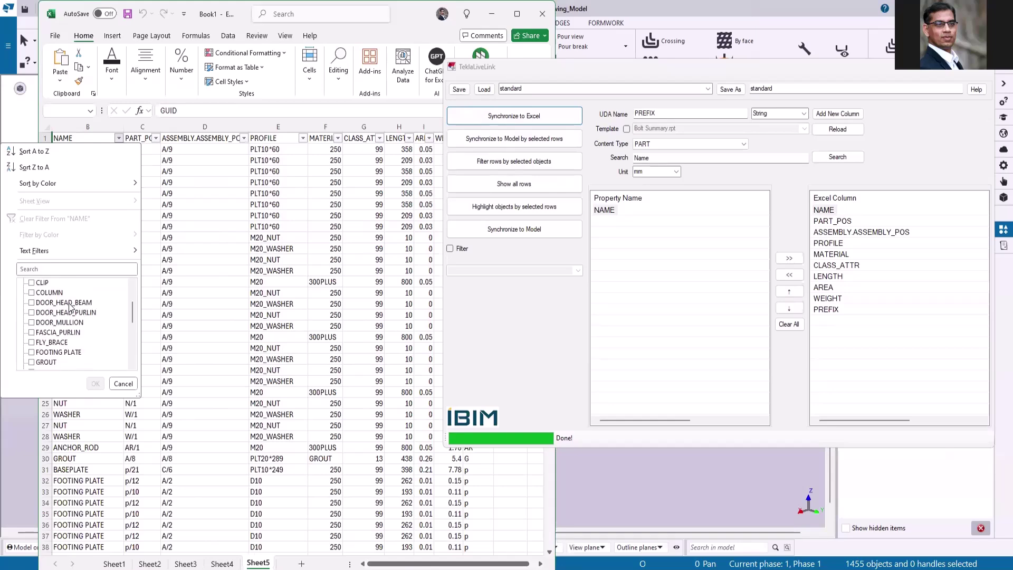
scroll(71, 310, "up", 1)
left_click(31, 322)
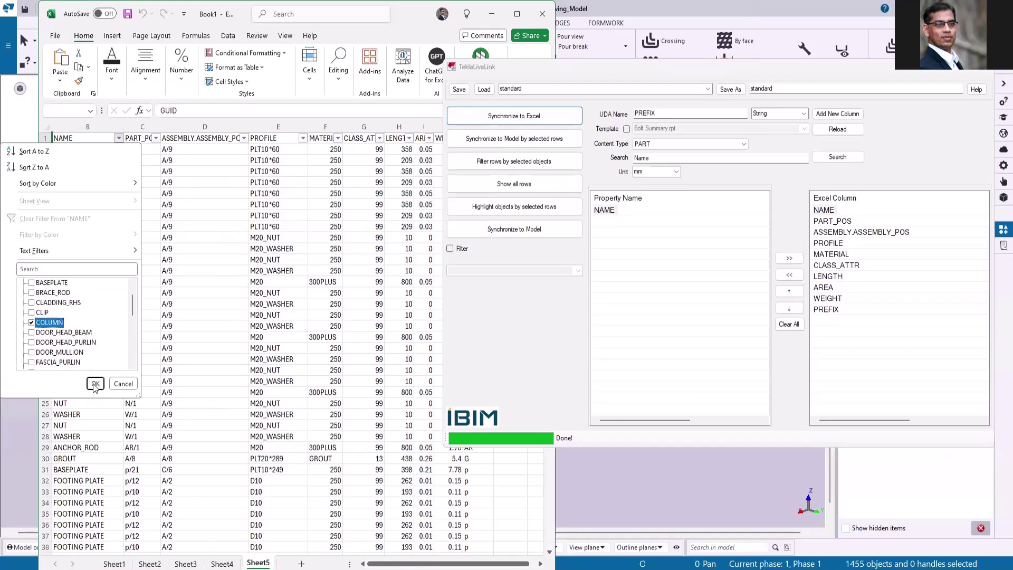
left_click(96, 384)
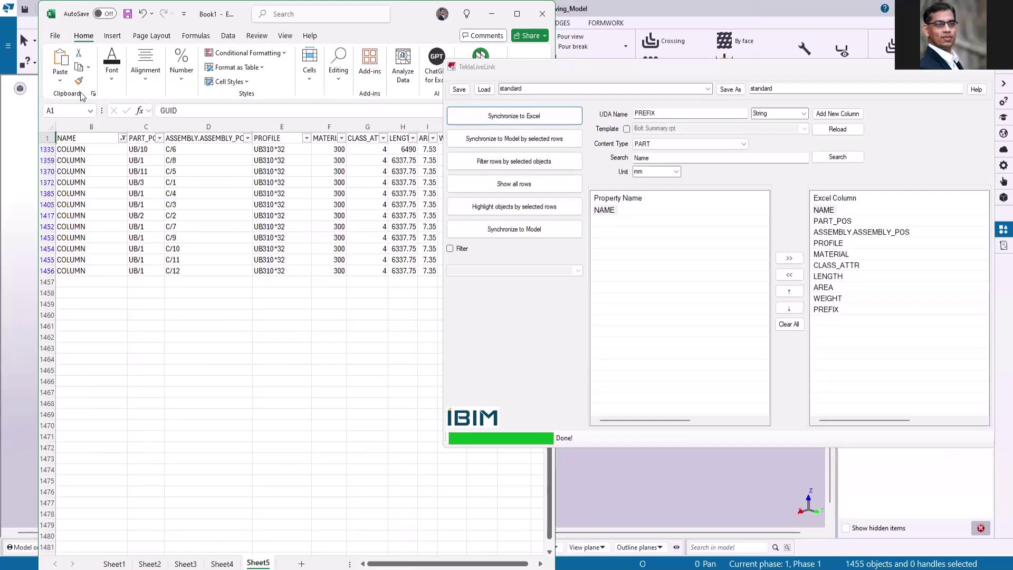
left_click(123, 138)
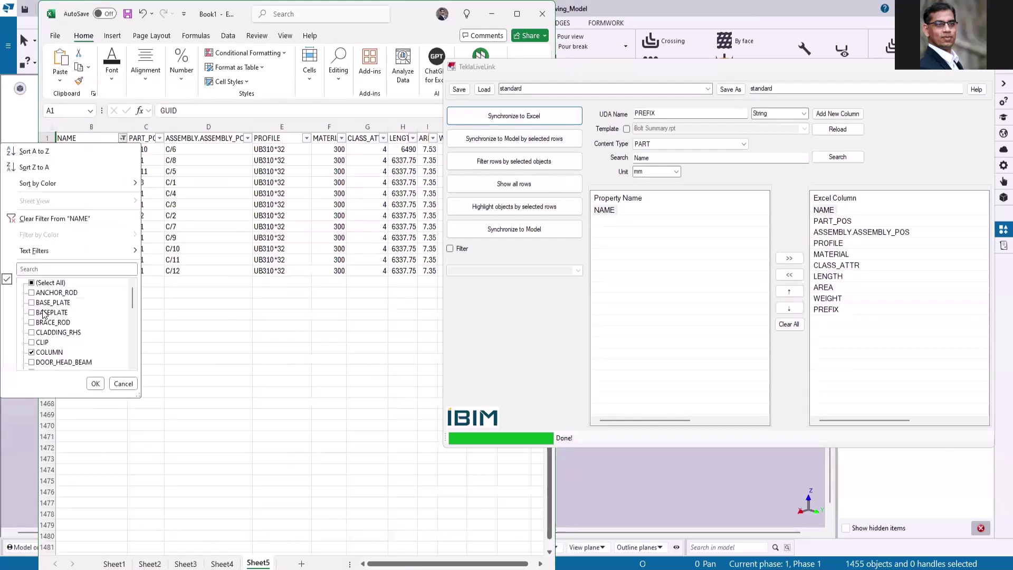
left_click(31, 282)
left_click(95, 384)
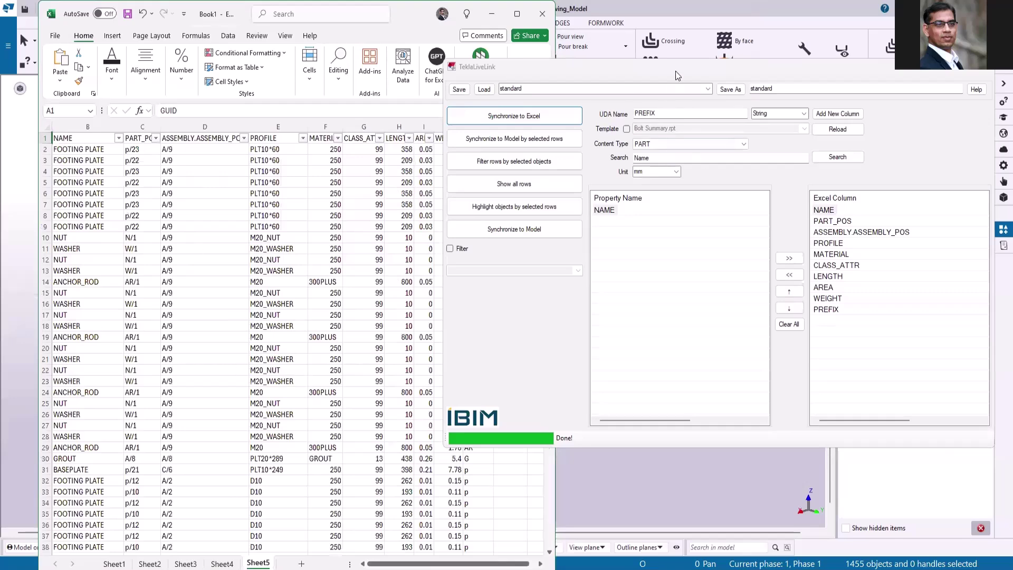
Select a corner column and two roof beams in the Tekla model
left_click_drag(671, 71, 317, 101)
left_click(678, 176)
scroll(765, 224, "up", 3)
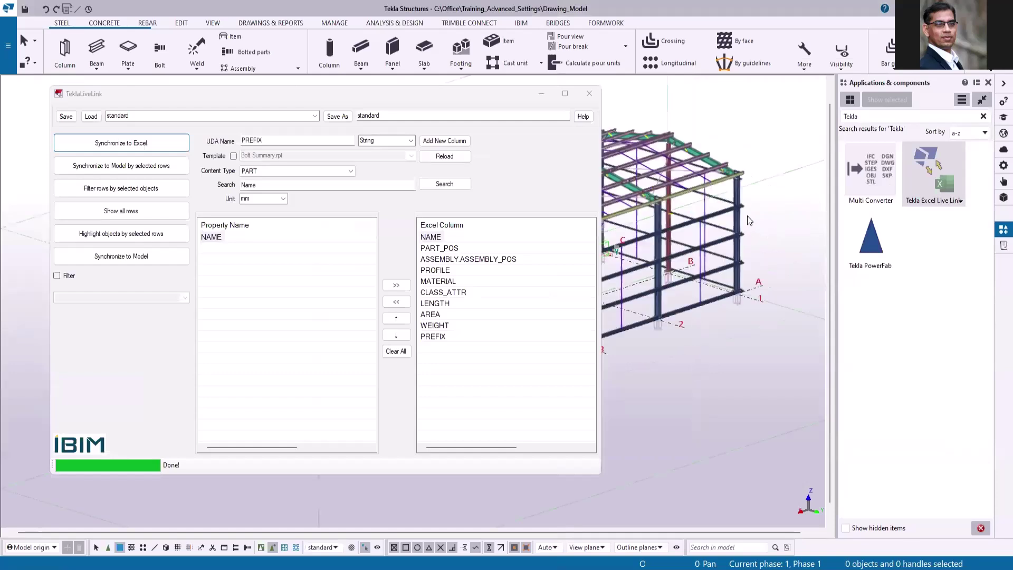
scroll(748, 217, "up", 3)
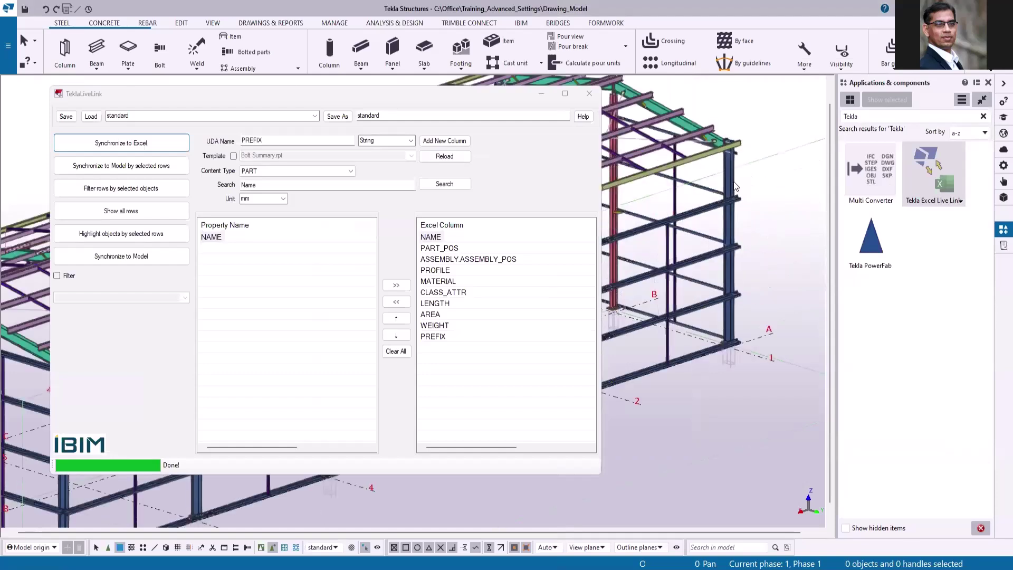
left_click(733, 185)
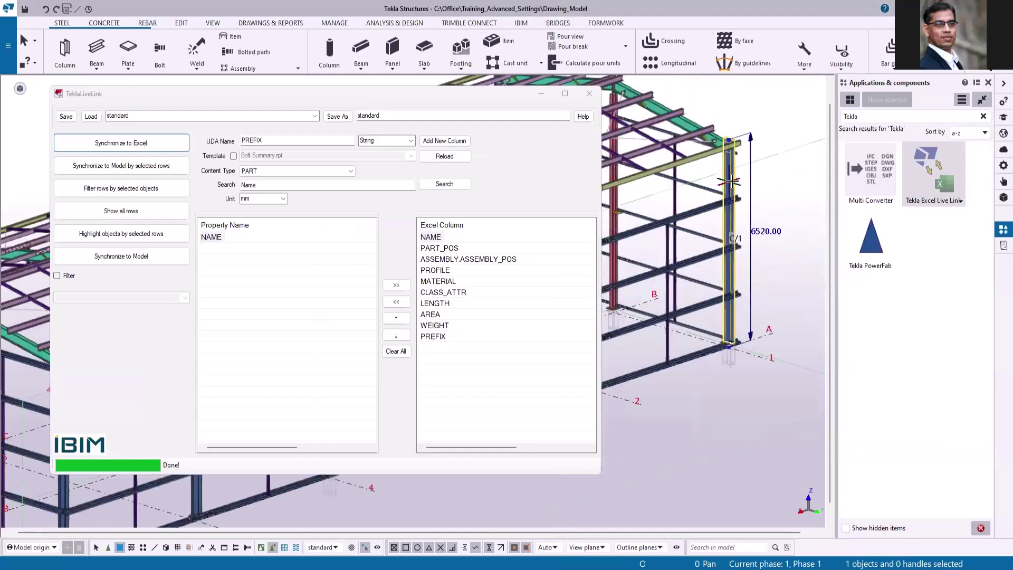
left_click(692, 135, "ctrl")
left_click(689, 119, "ctrl")
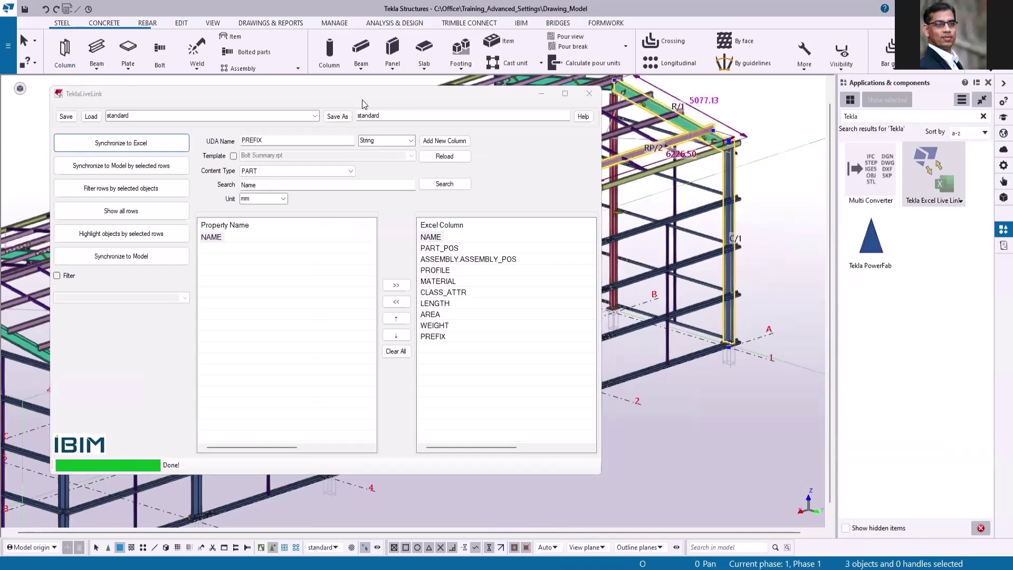
Filter the sheet to the COLUMN, ROOF_PURLIN and RAFTER rows, then show all rows again
left_click_drag(368, 100, 670, 92)
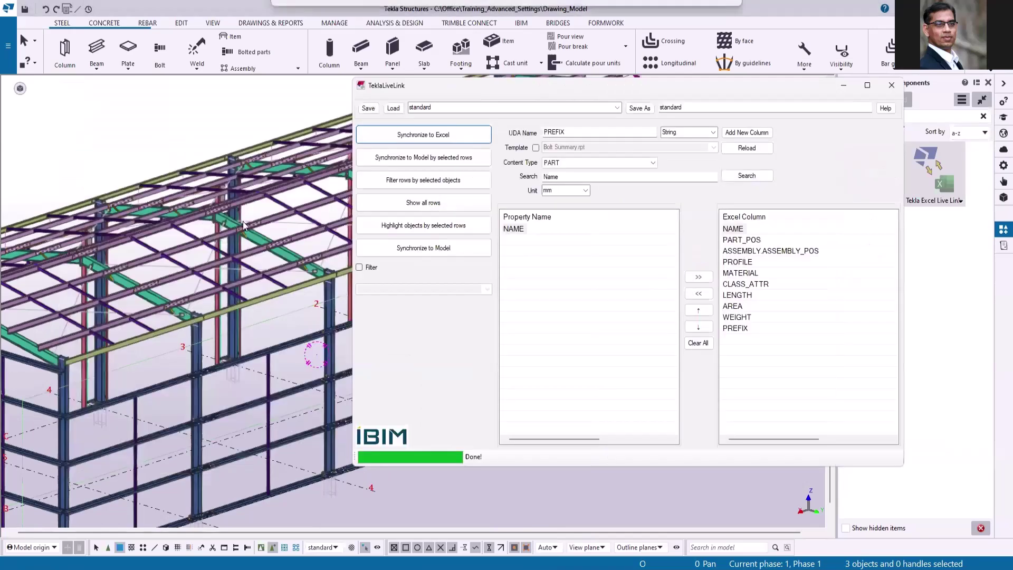
scroll(248, 224, "down", 5)
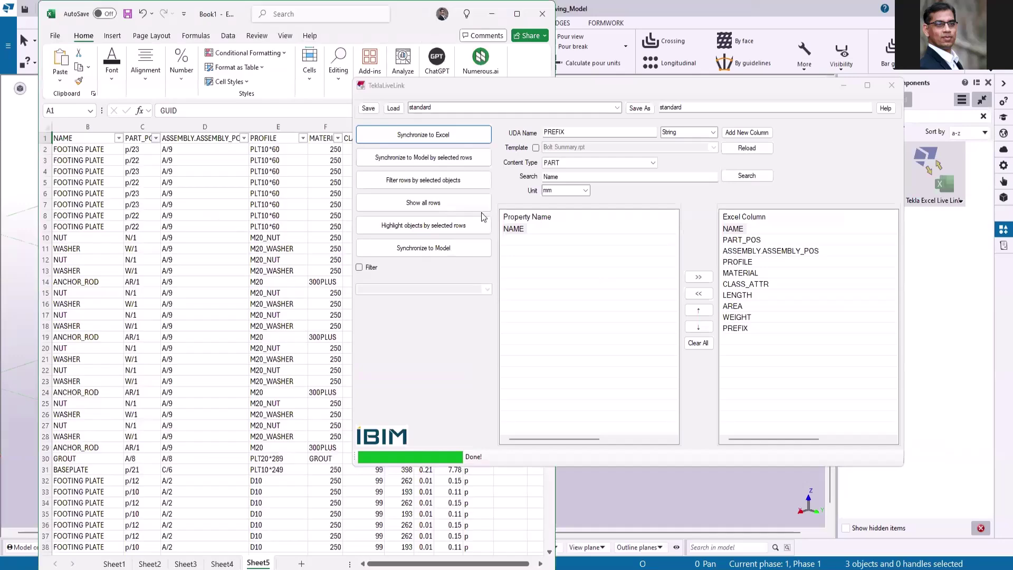
left_click(419, 182)
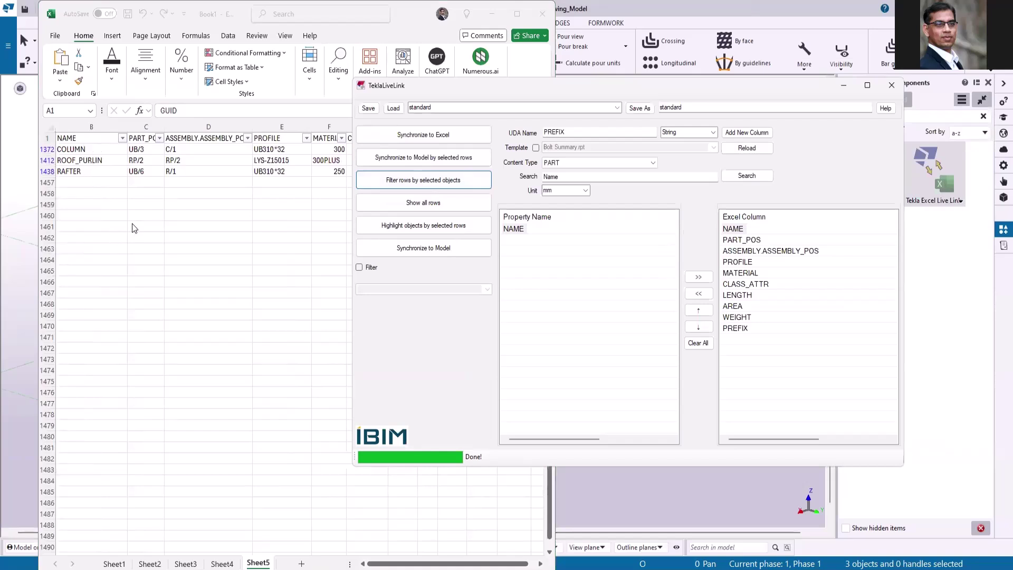
left_click(440, 201)
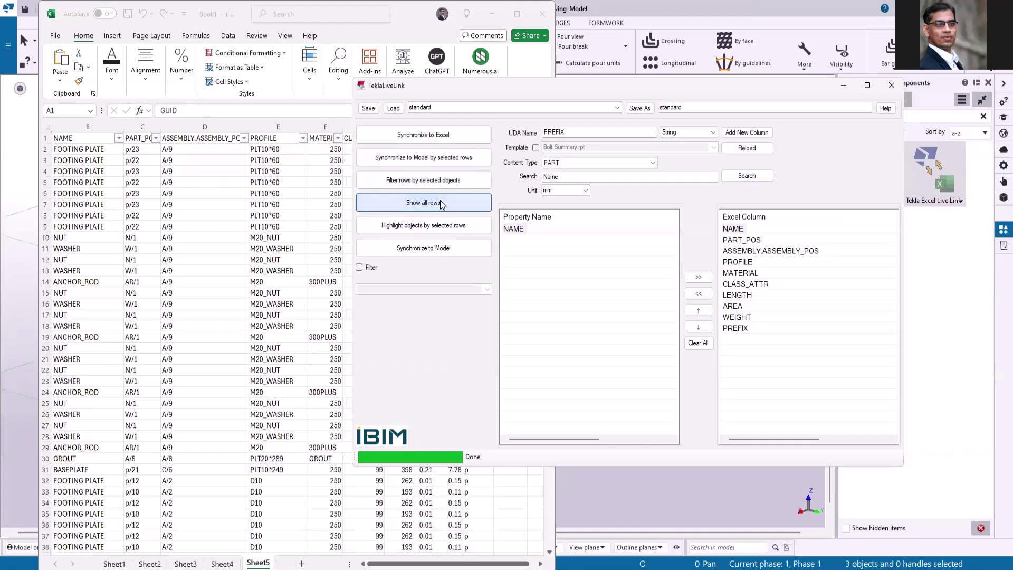
Filter the NAME column to COLUMN and select the NAME cells of those 12 rows
left_click(120, 140)
left_click(119, 138)
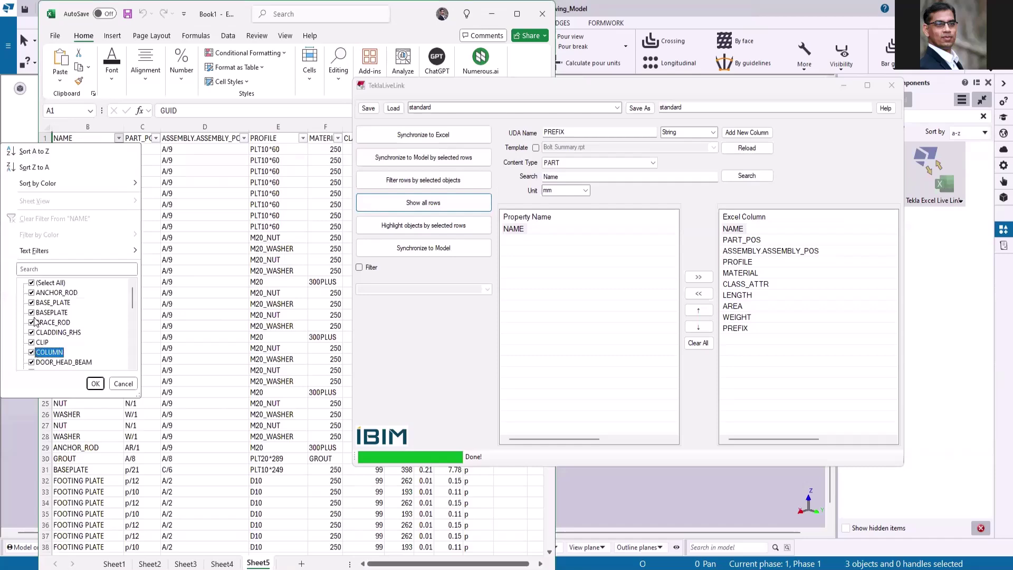
left_click(96, 384)
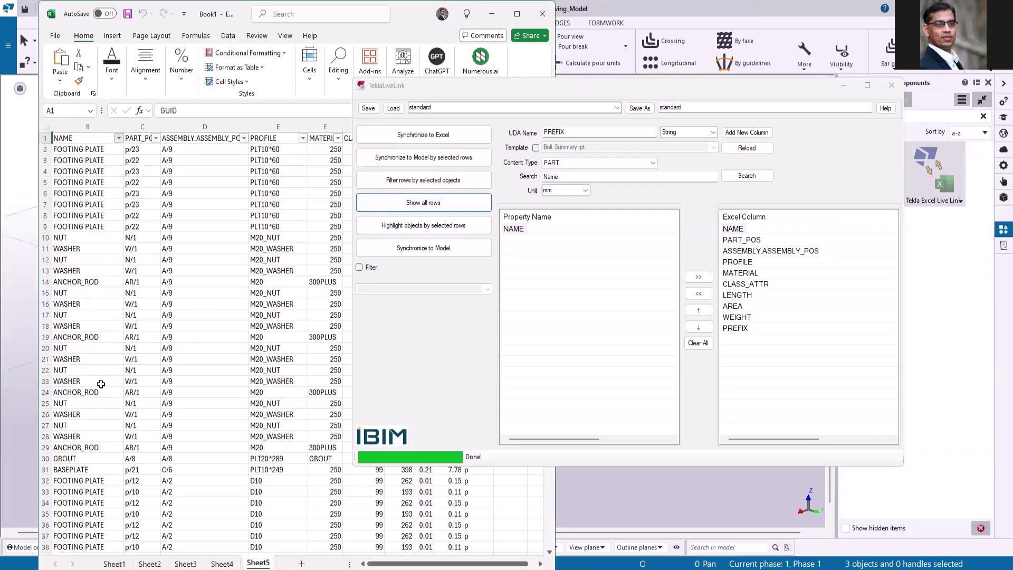
left_click(83, 136)
left_click_drag(82, 136, 74, 272)
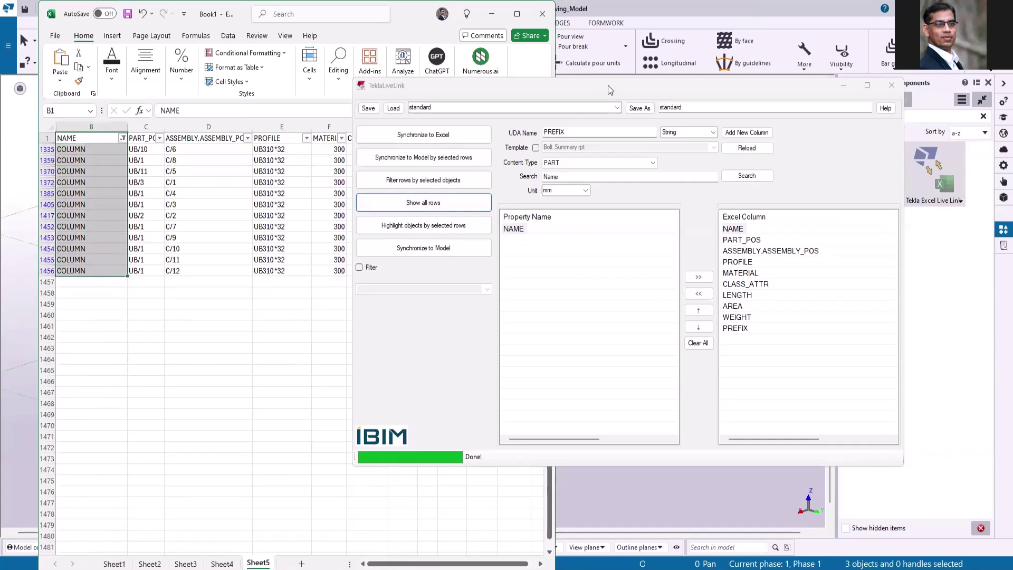
Highlight the 12 columns in the model, then pick column C/6's CLASS_ATTR cell G1335
left_click_drag(608, 88, 300, 88)
left_click(124, 227)
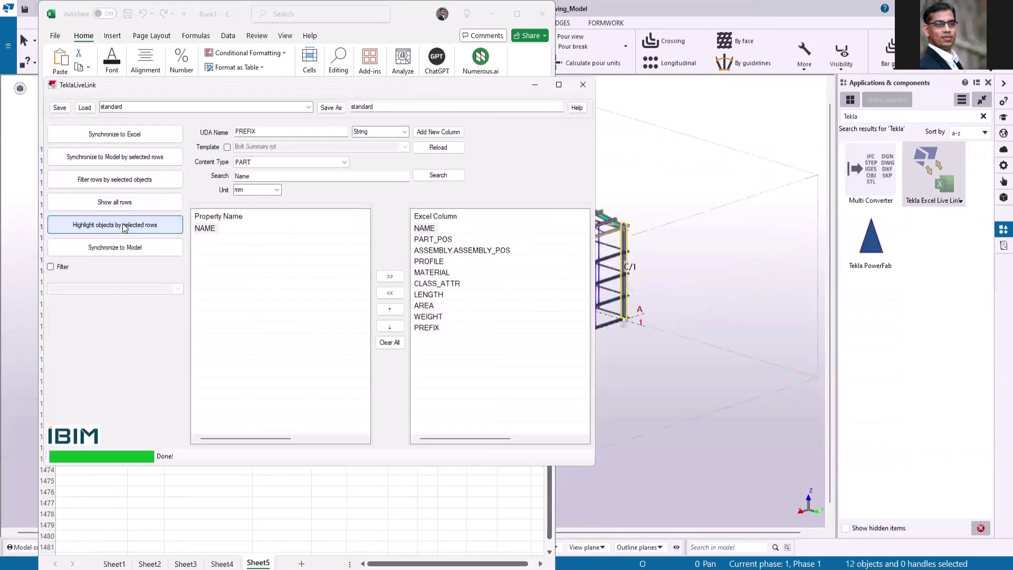
scroll(739, 247, "down", 5)
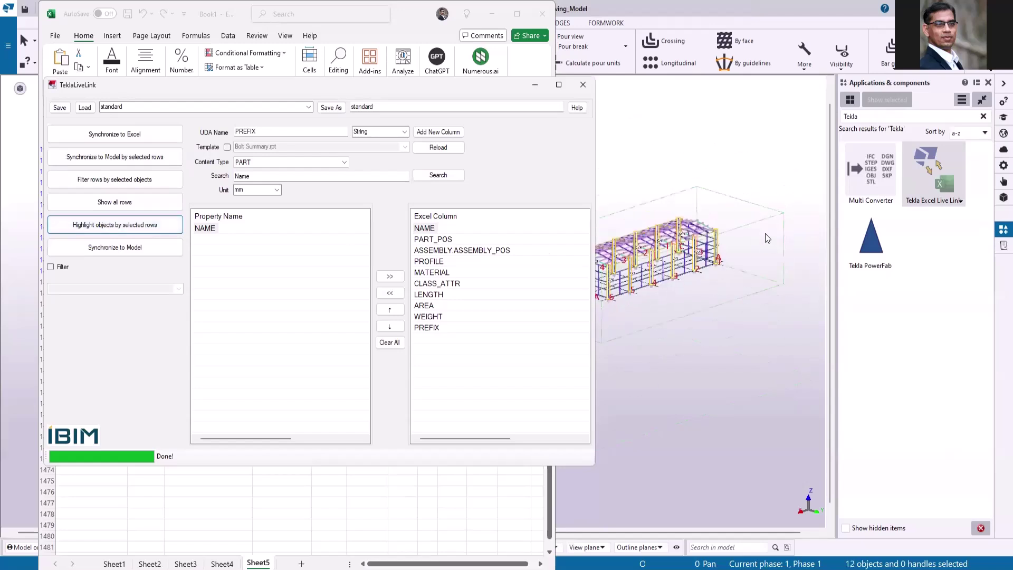
scroll(718, 252, "up", 5)
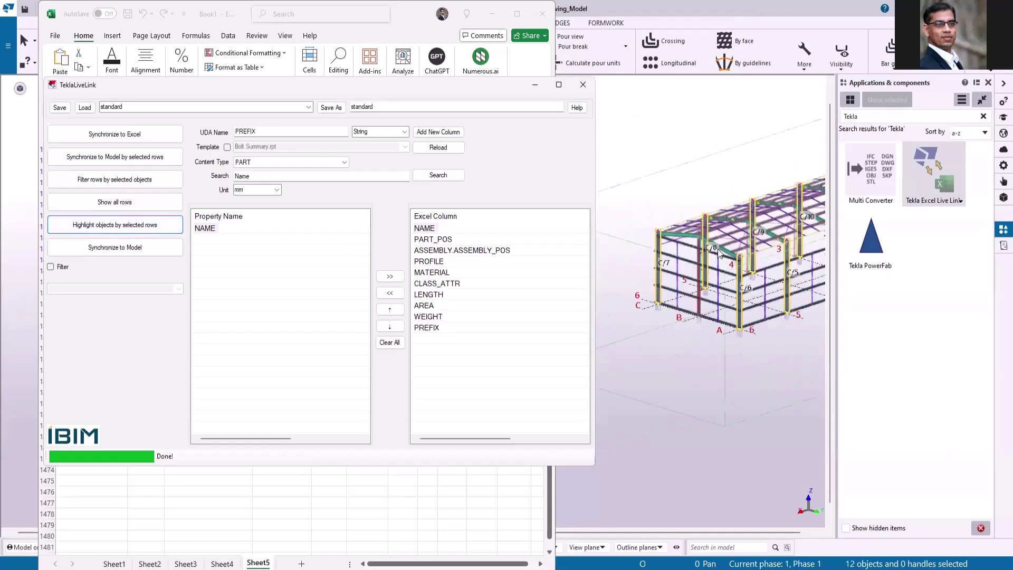
left_click(277, 88)
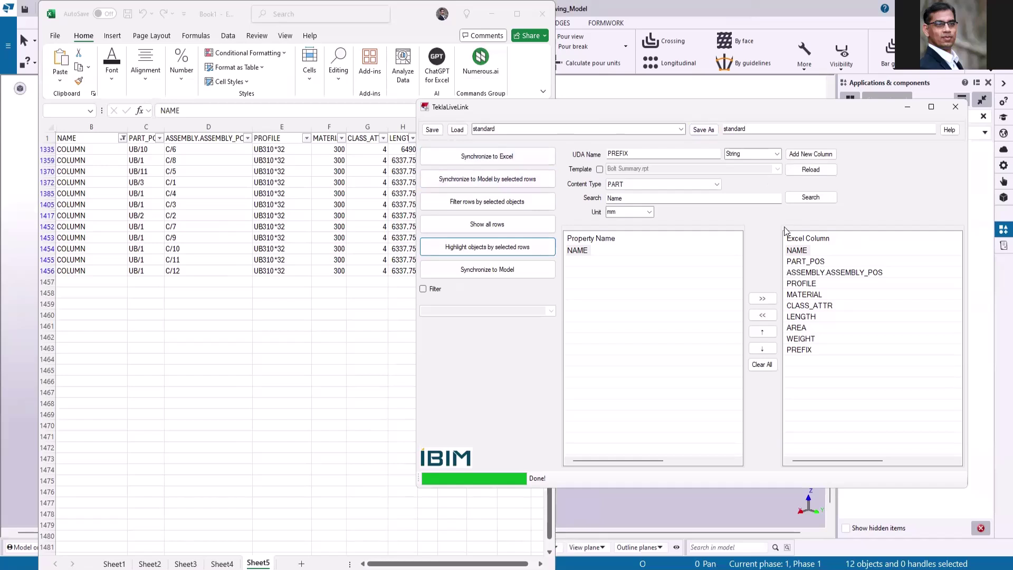
left_click(378, 148)
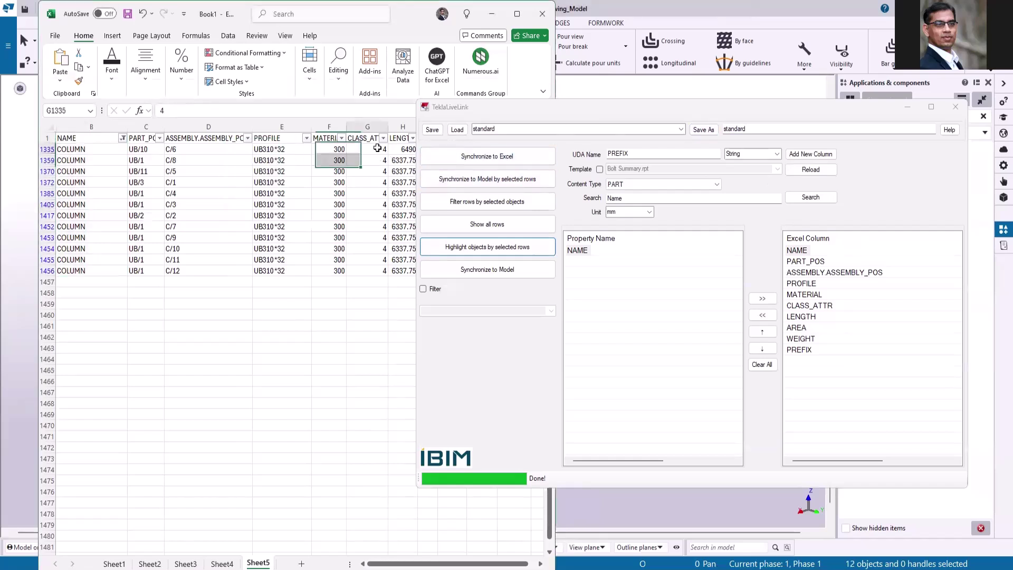
Set CLASS_ATTR to 5 in G1335 and fill it down to G1456
type("5")
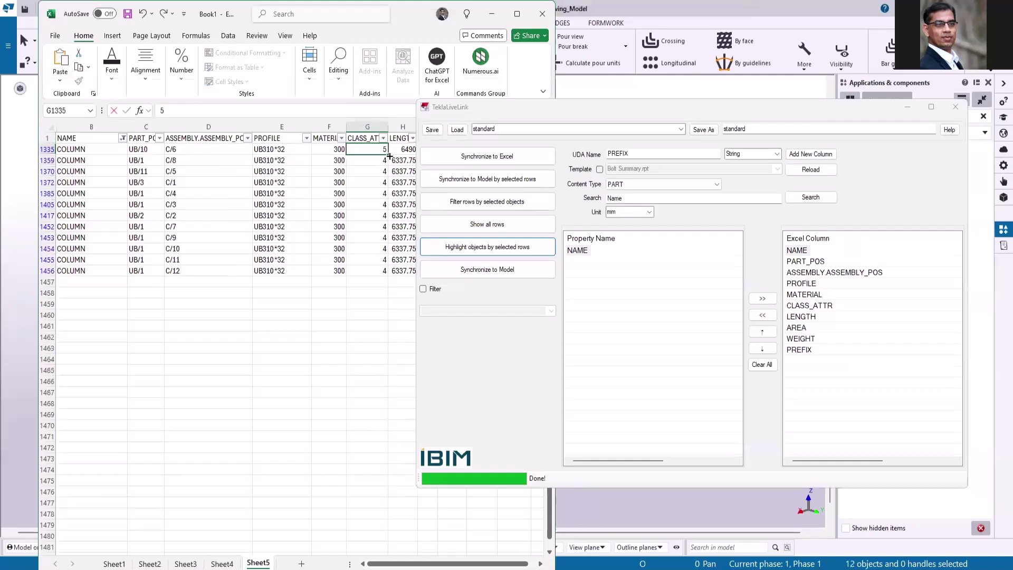
key("Return")
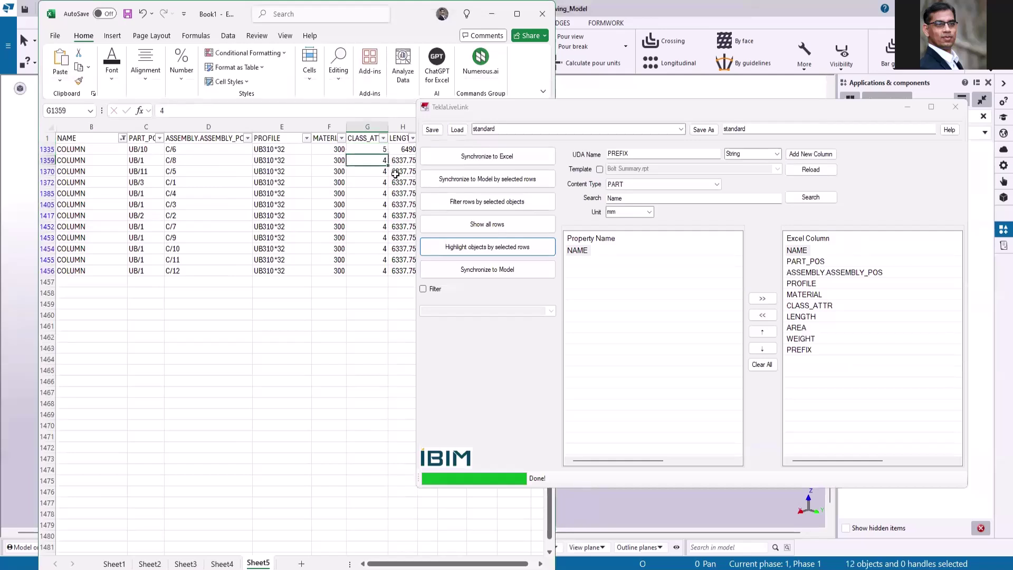
left_click(380, 151)
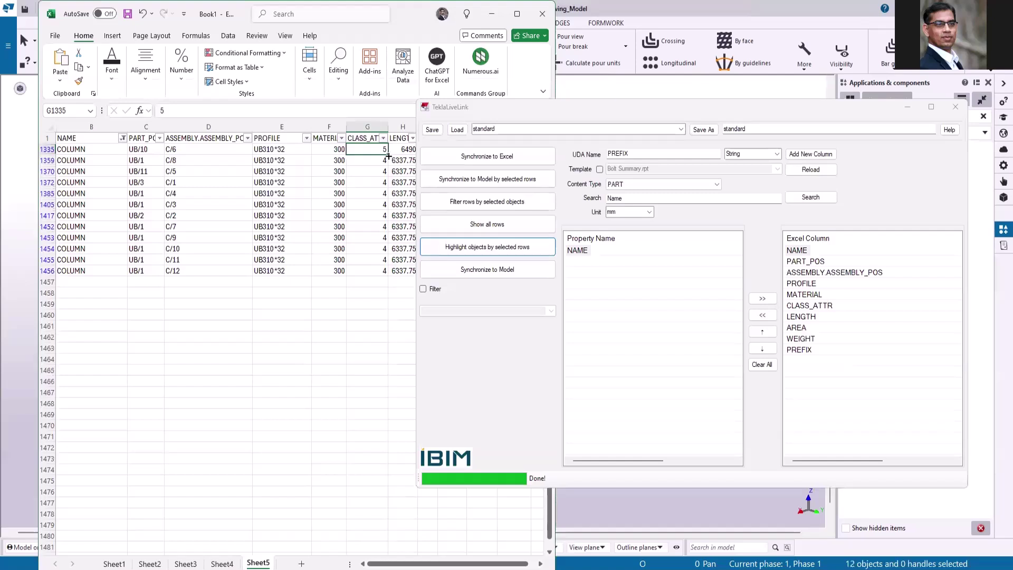
left_click_drag(389, 155, 391, 276)
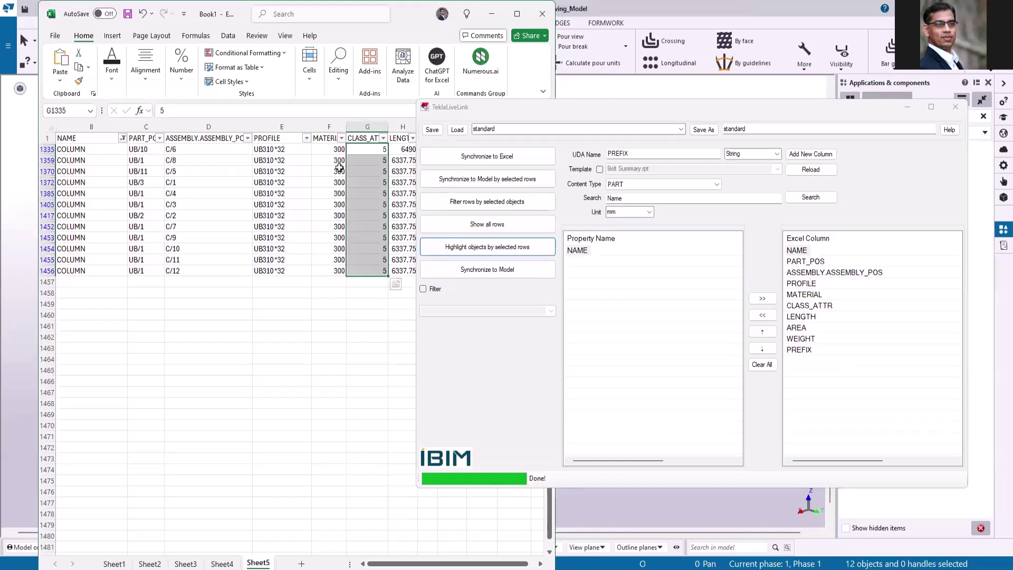
Change the material to 300PLUS in F1335, fill it down to F1456, and select columns F:G
left_click(335, 152)
double_click(336, 152)
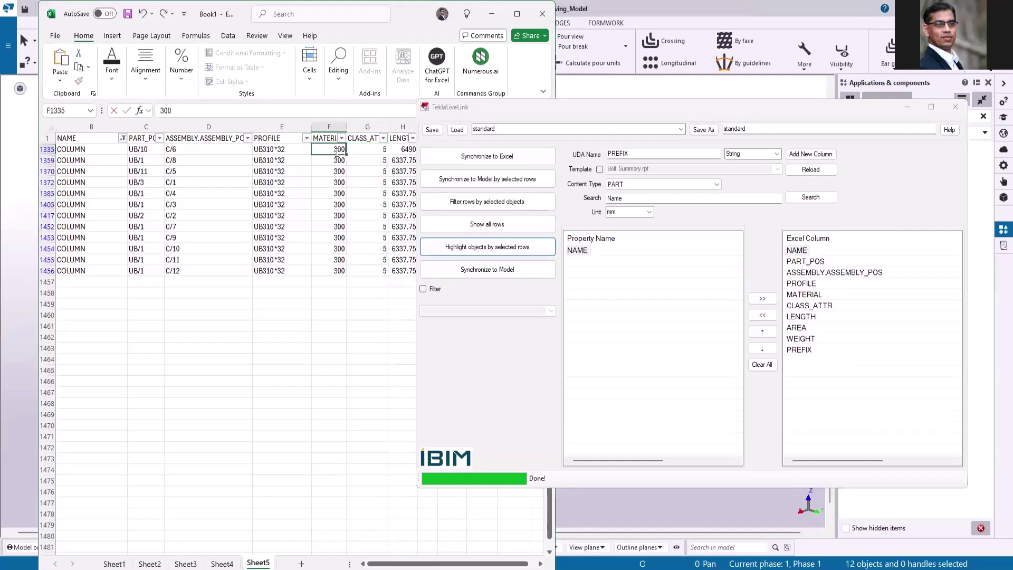
type("PLUS")
key("ctrl+Return")
left_click_drag(346, 155, 348, 277)
left_click_drag(327, 138, 379, 265)
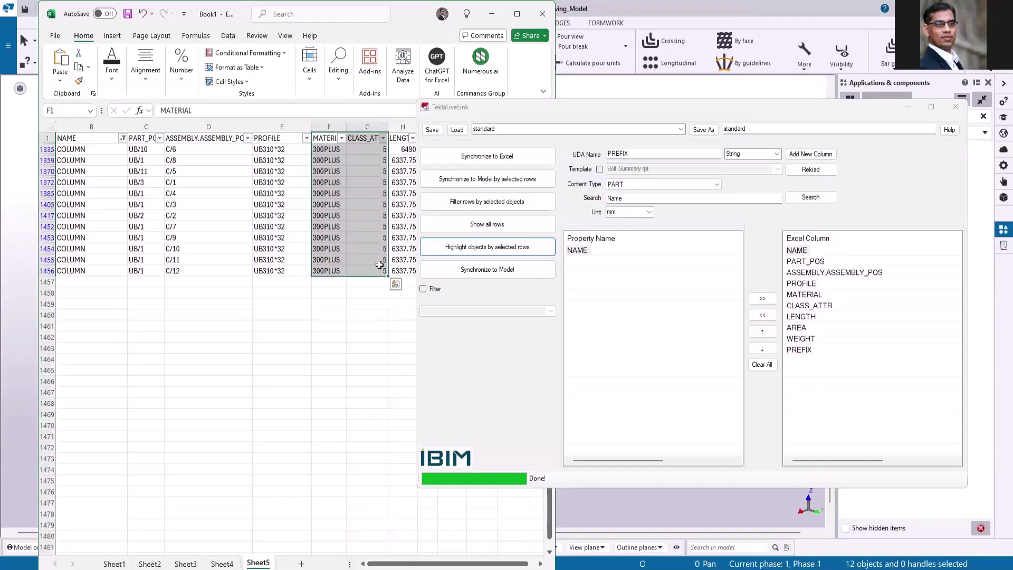
left_click(710, 113)
left_click_drag(708, 114, 383, 95)
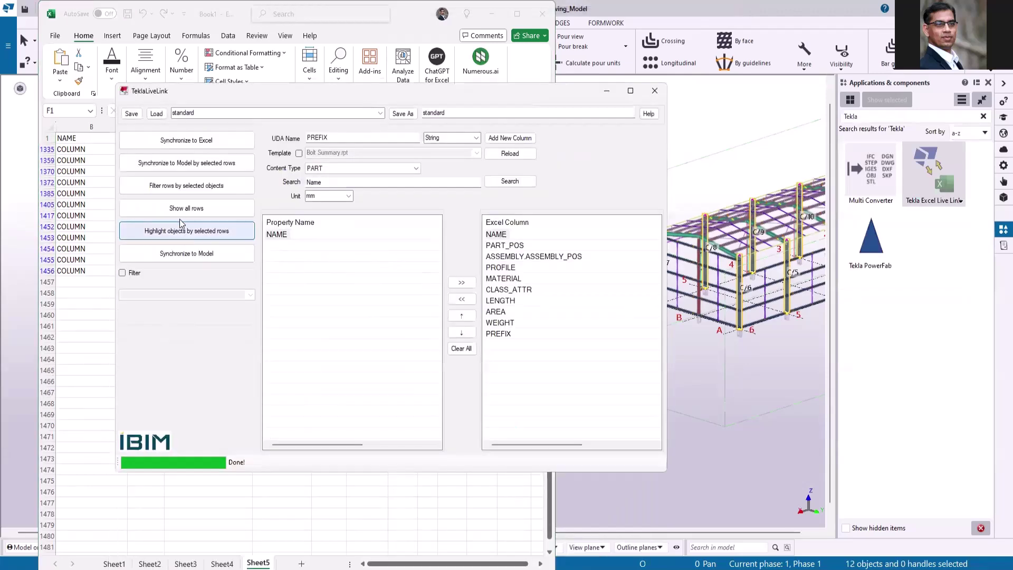
Write the COLUMN edits back to the model and confirm column C/6 shows 300PLUS and class 5
left_click(184, 164)
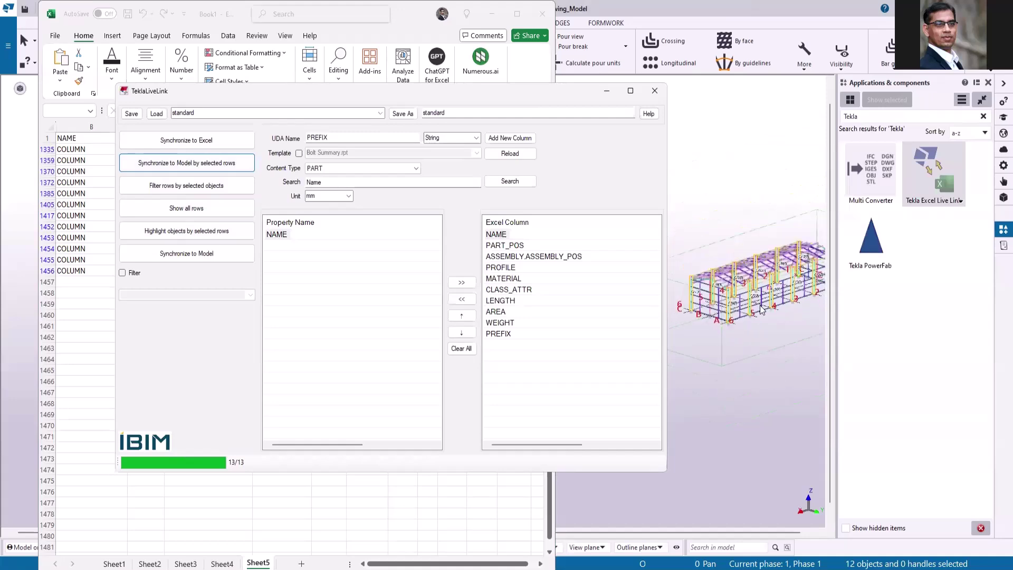
left_click_drag(563, 92, 392, 105)
scroll(700, 384, "up", 5)
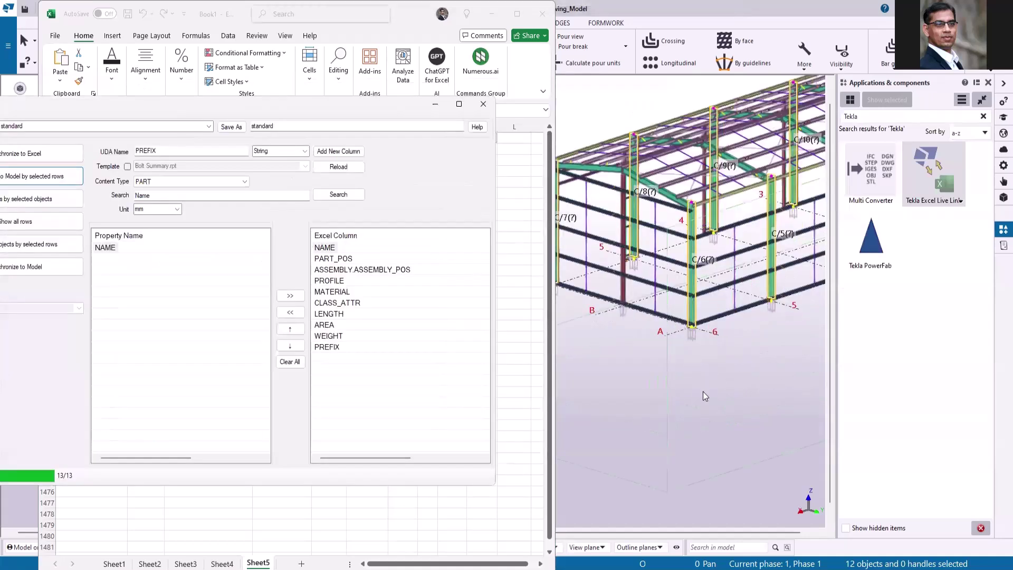
left_click(701, 384)
scroll(711, 301, "up", 3)
left_click(665, 343)
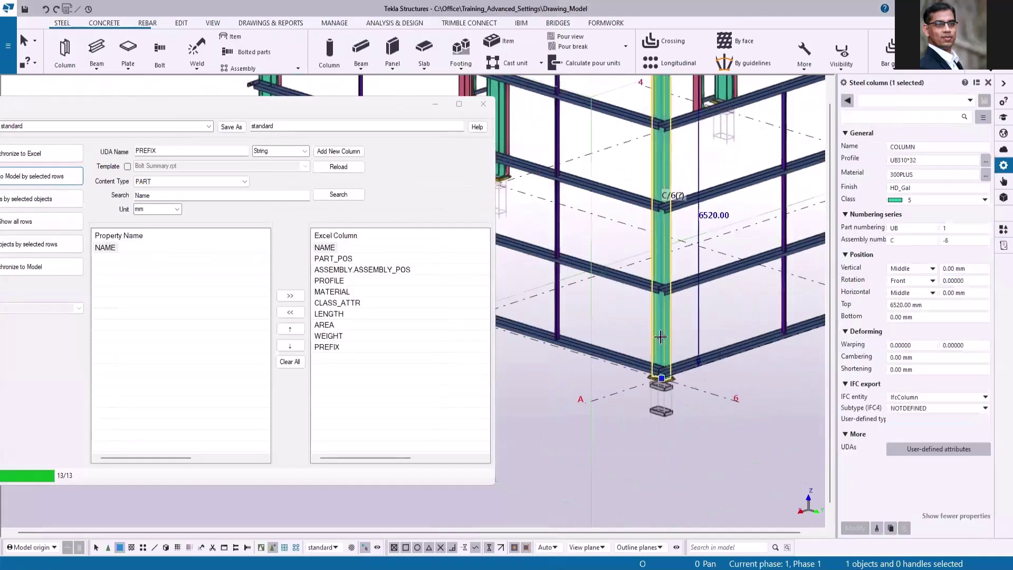
left_click(920, 182)
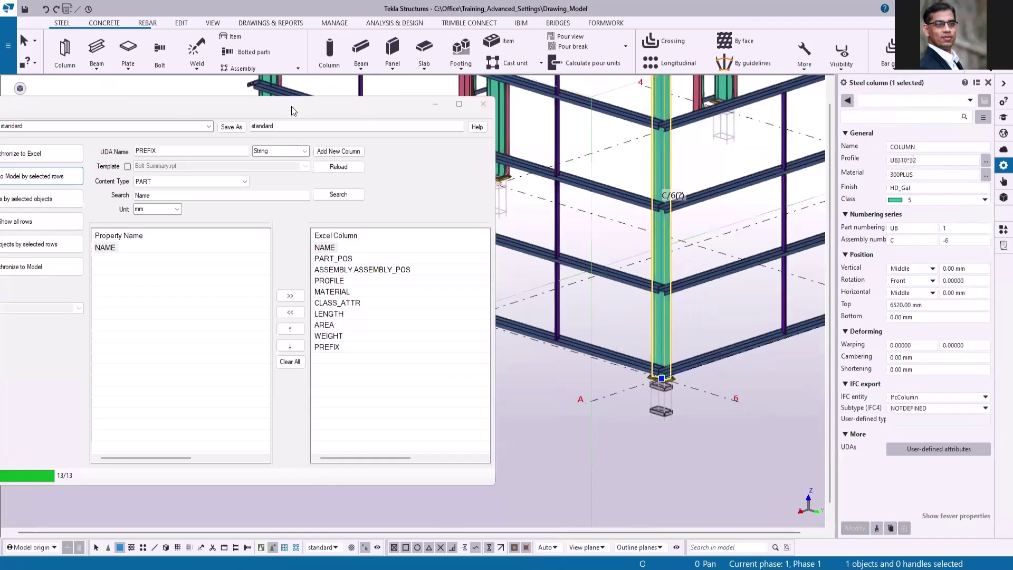
left_click_drag(291, 106, 553, 98)
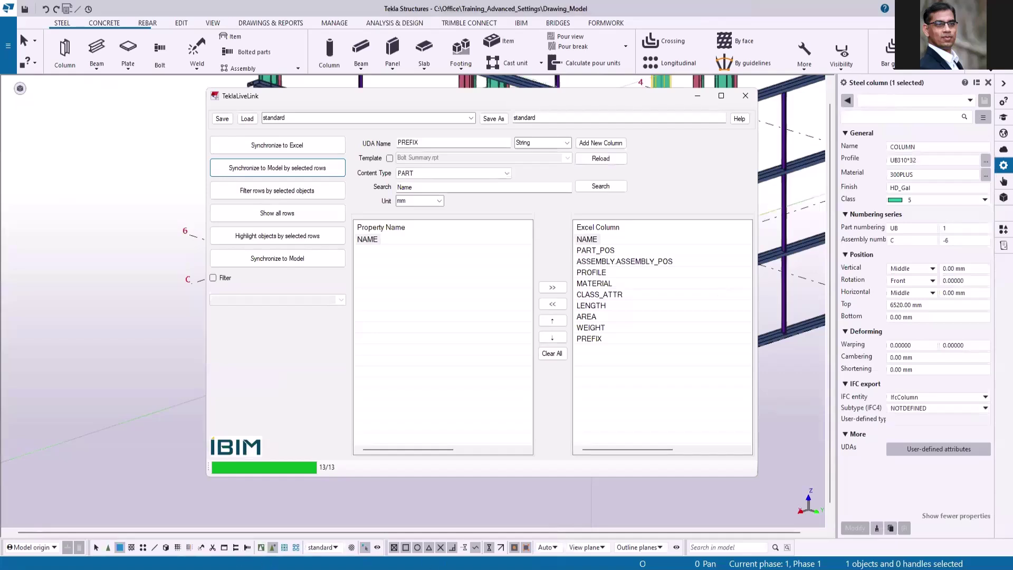
key("alt+Tab")
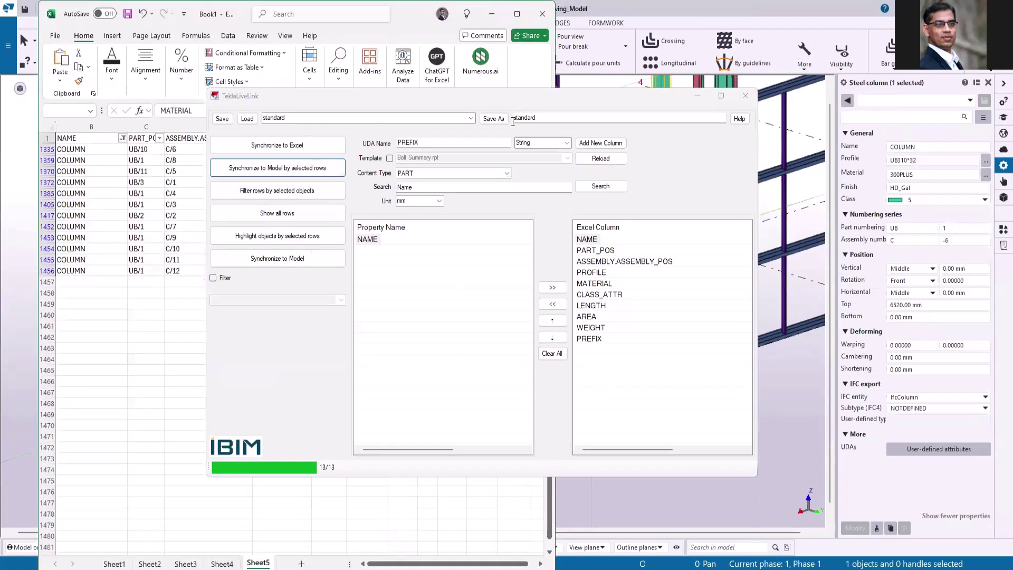
Load the Bolt link settings and add a blank Sheet6 for bolt data
left_click(471, 118)
left_click(279, 128)
left_click(246, 119)
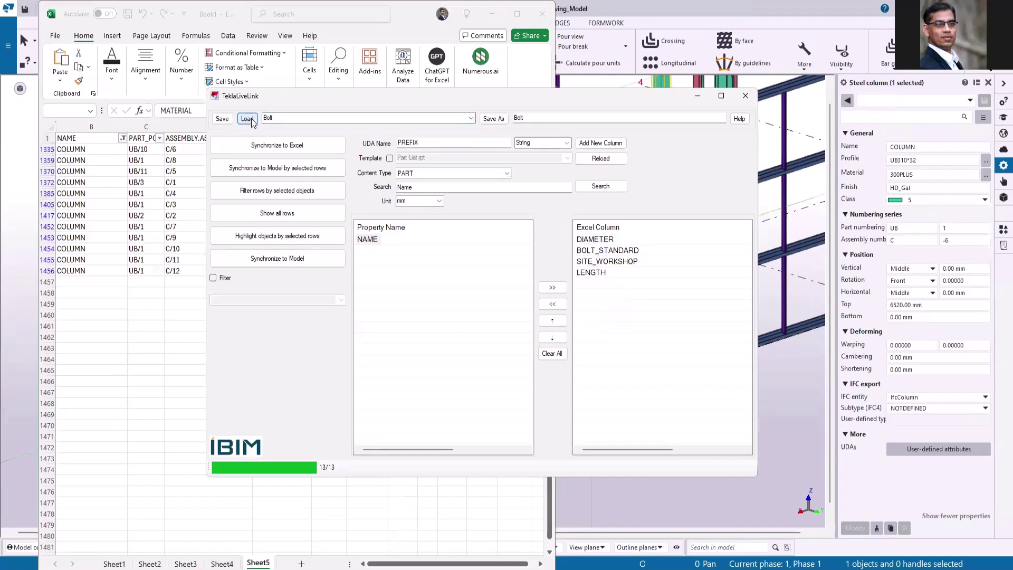
left_click(300, 564)
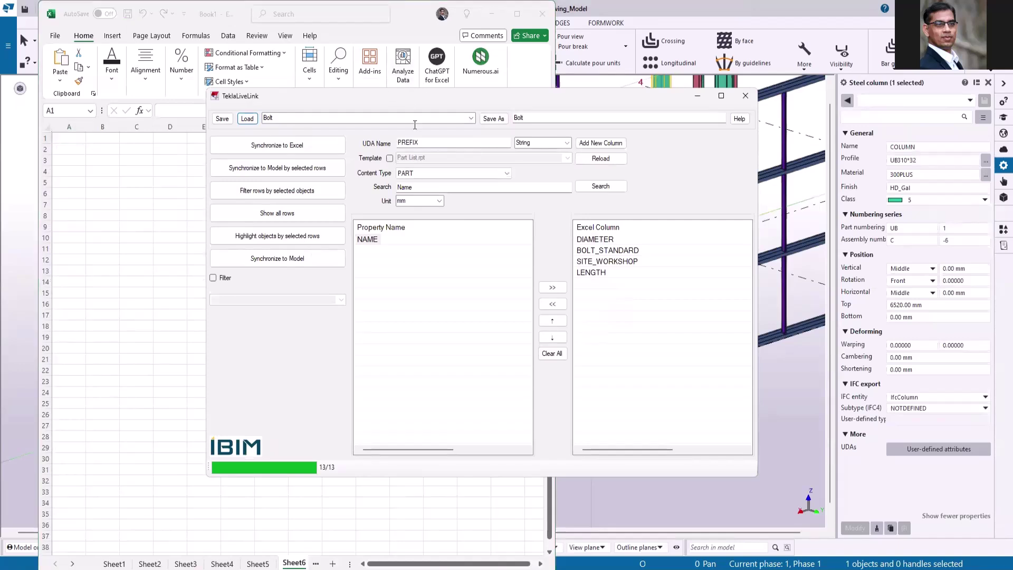
Select bolt groups at two frame connections in the Tekla model
left_click(622, 526)
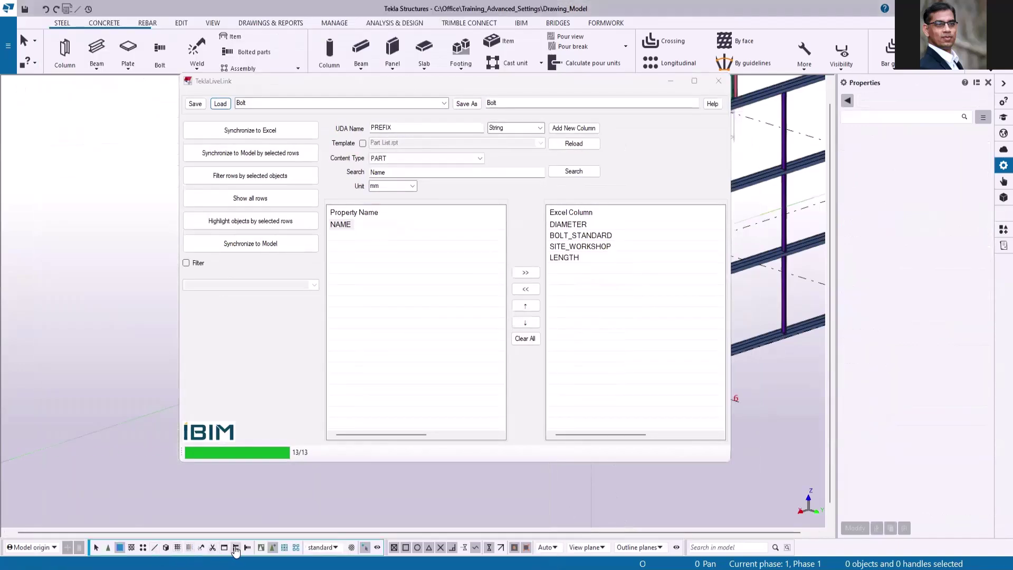
left_click_drag(432, 78, 305, 91)
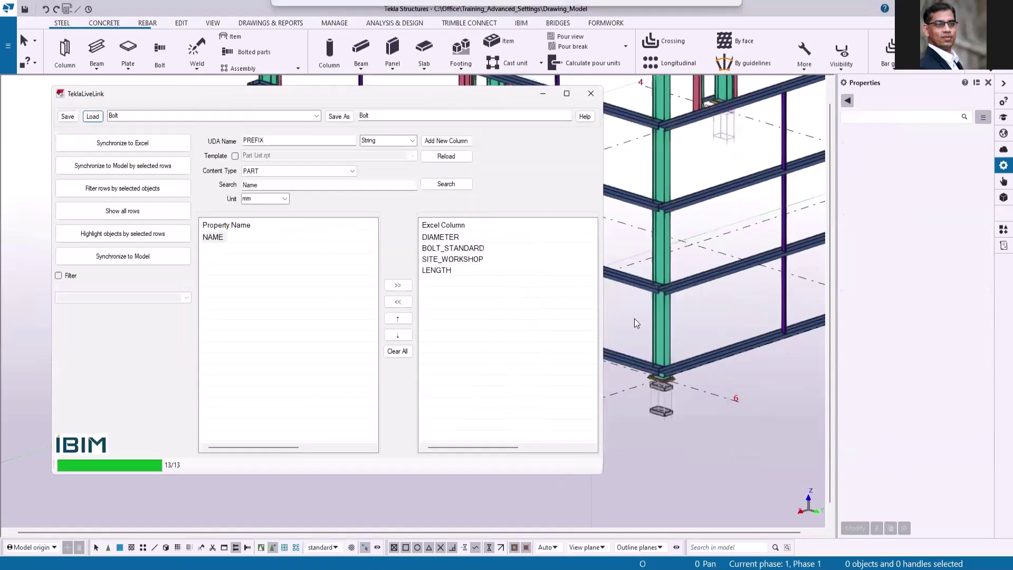
scroll(688, 239, "down", 5)
scroll(704, 259, "up", 8)
scroll(641, 330, "up", 3)
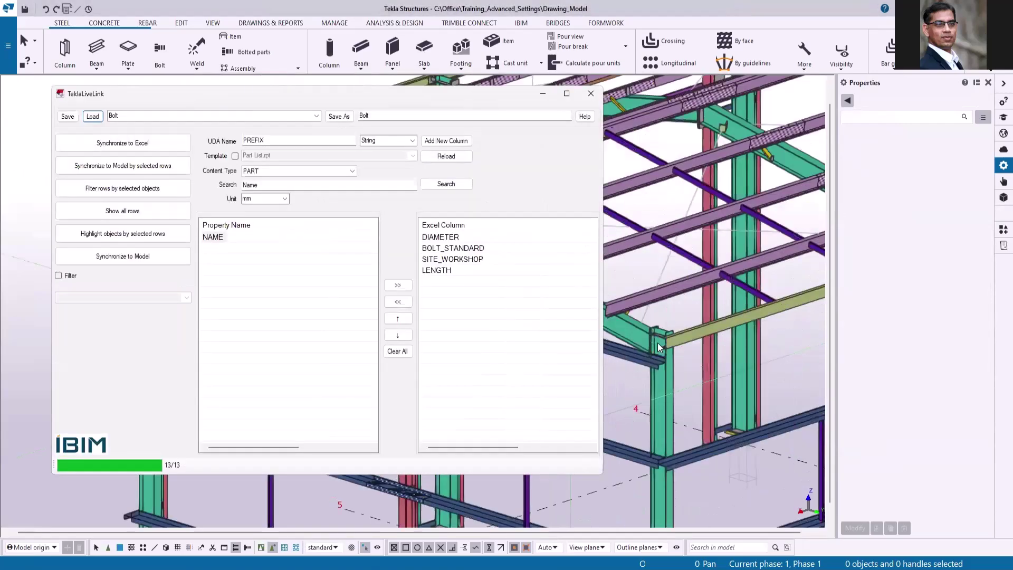
scroll(658, 346, "up", 4)
left_click(644, 380)
scroll(638, 317, "down", 5)
scroll(635, 293, "down", 5)
scroll(728, 255, "up", 5)
scroll(719, 244, "up", 5)
left_click(681, 211, "shift")
scroll(680, 211, "down", 4)
left_click(215, 117)
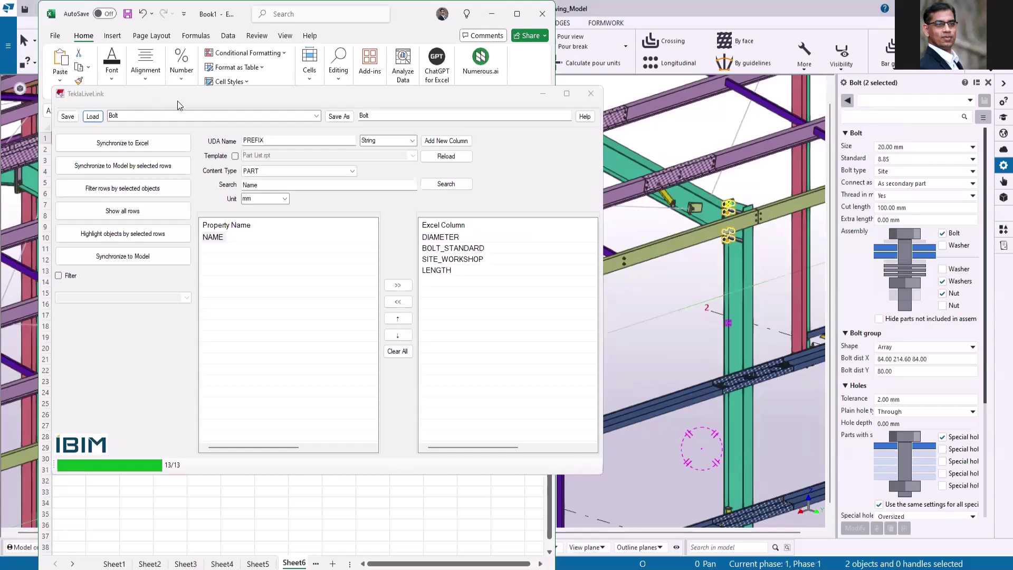
Sync the two bolts to Excel and set their diameter to 16 and standard to 4.6S
left_click_drag(182, 100, 532, 81)
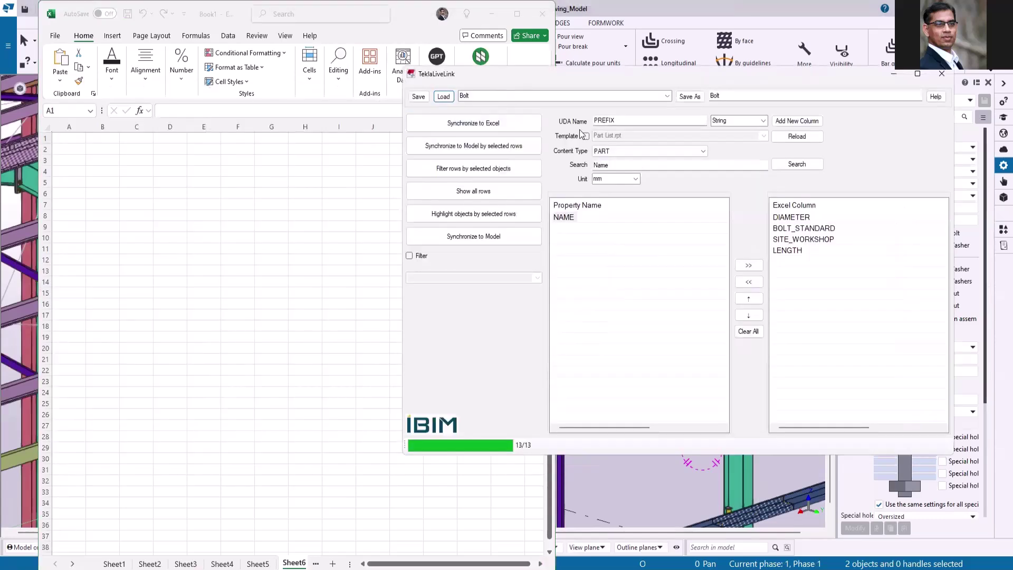
left_click(476, 124)
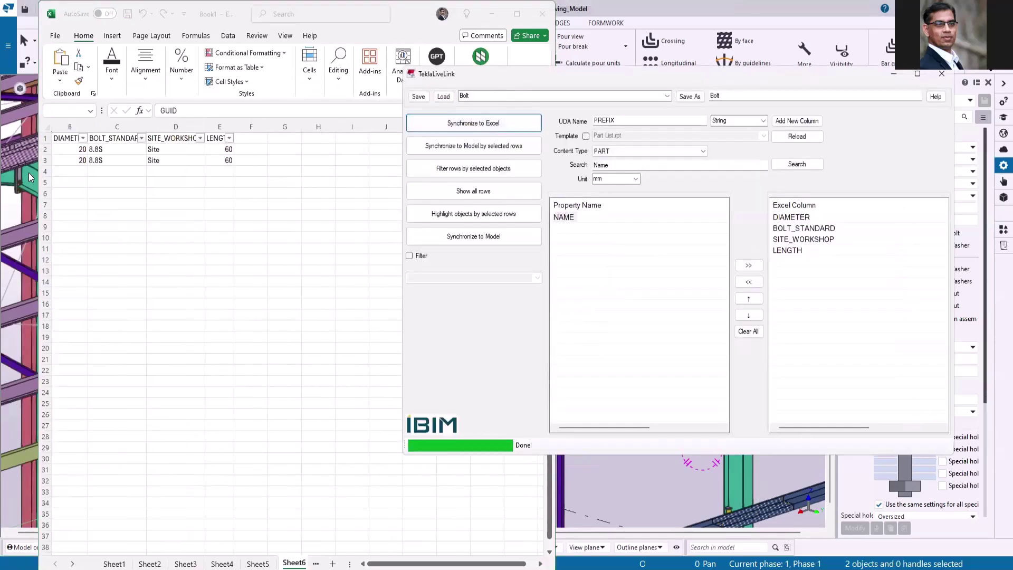
left_click(83, 153)
type("16")
key("Return")
type("16")
left_click(172, 173)
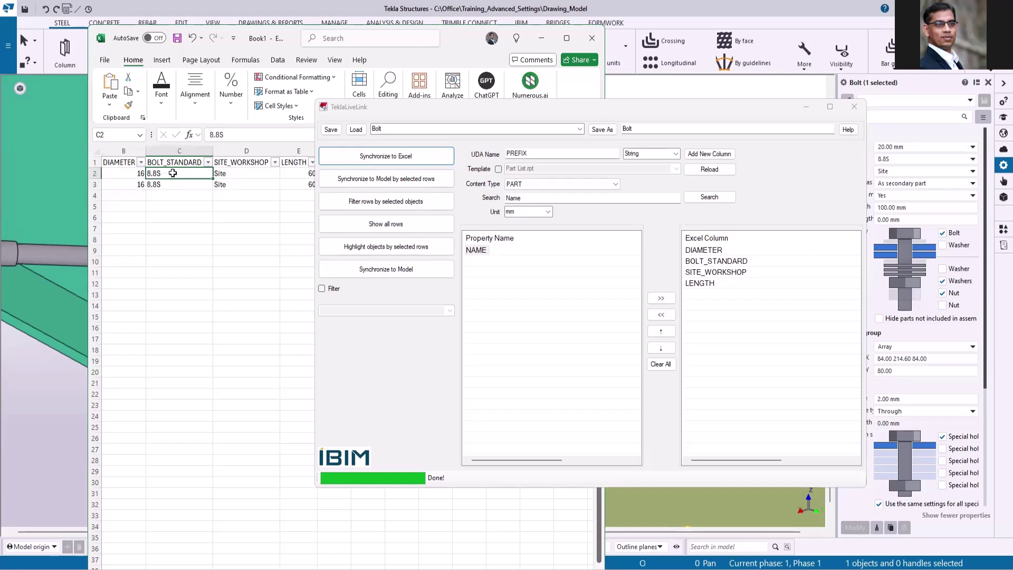
type("4.")
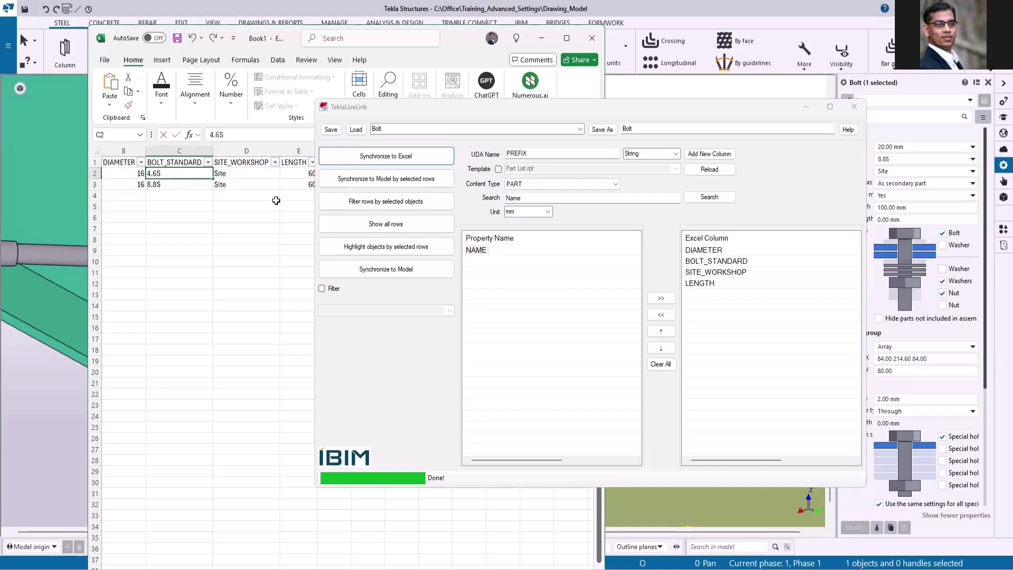
type("6S")
left_click_drag(213, 179, 214, 186)
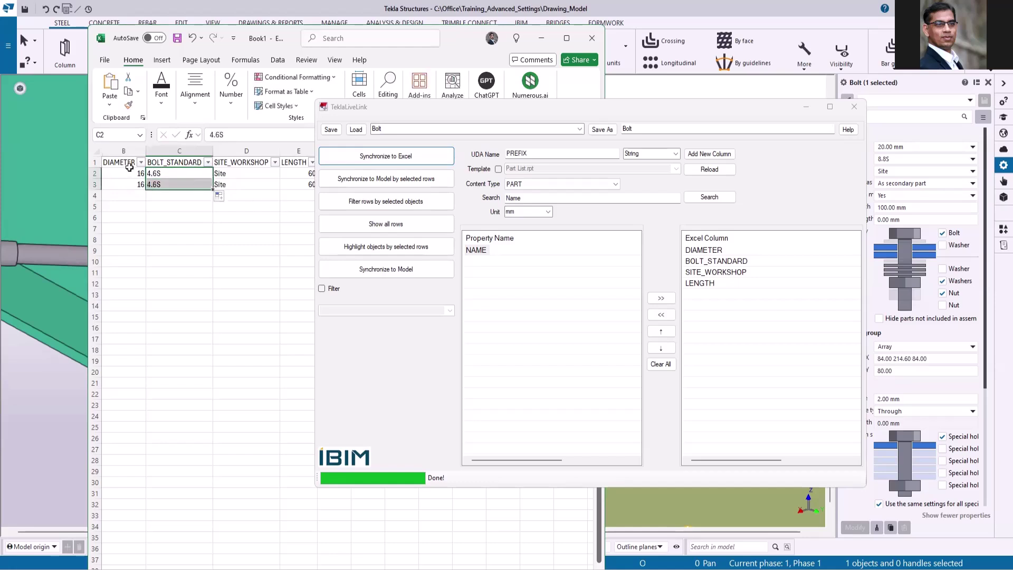
Write the selected bolt rows back to the Tekla model
left_click_drag(121, 162, 187, 183)
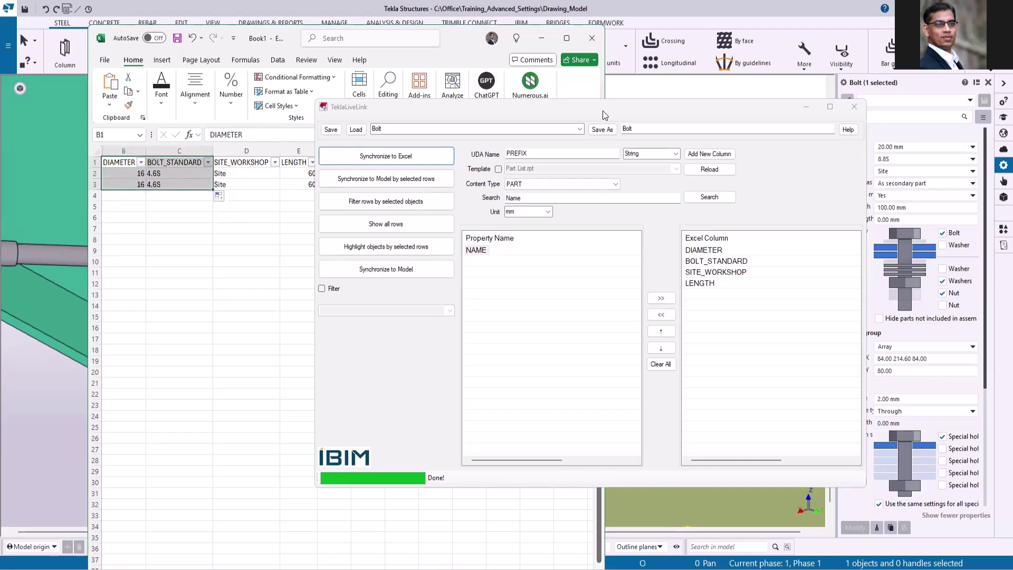
left_click_drag(604, 115, 364, 91)
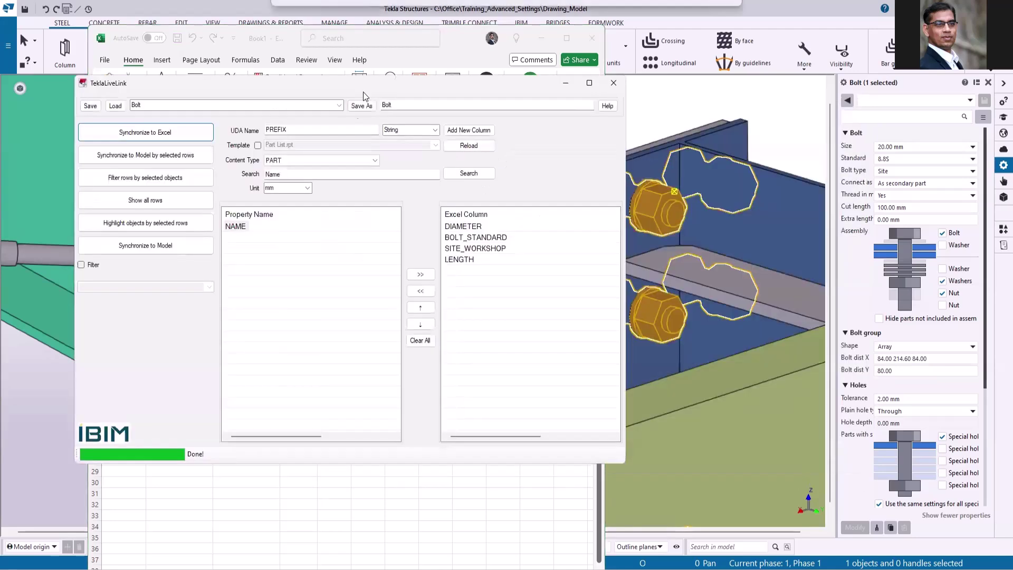
left_click(149, 156)
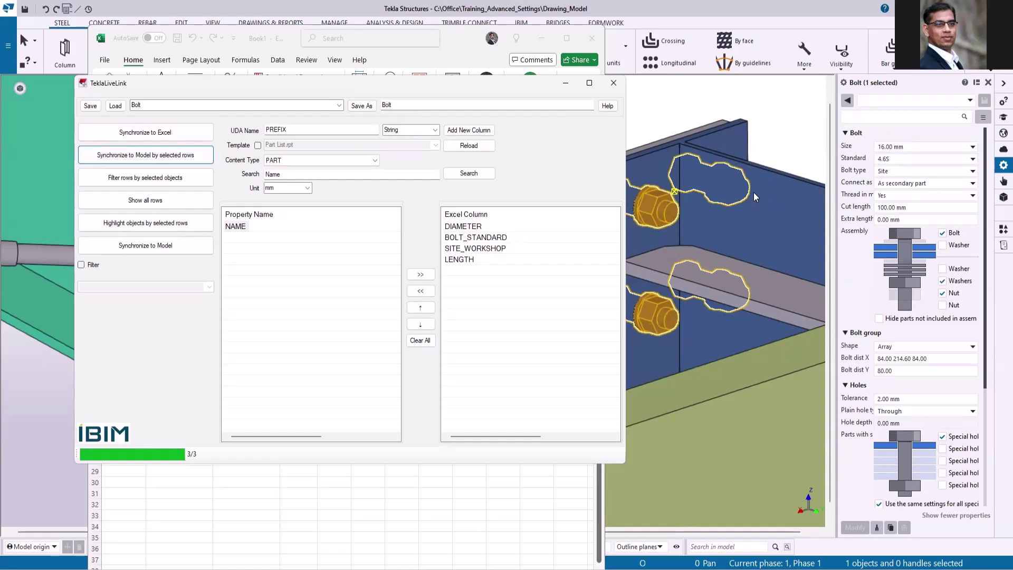
scroll(758, 196, "down", 10)
left_click_drag(344, 83, 271, 99)
left_click(268, 122)
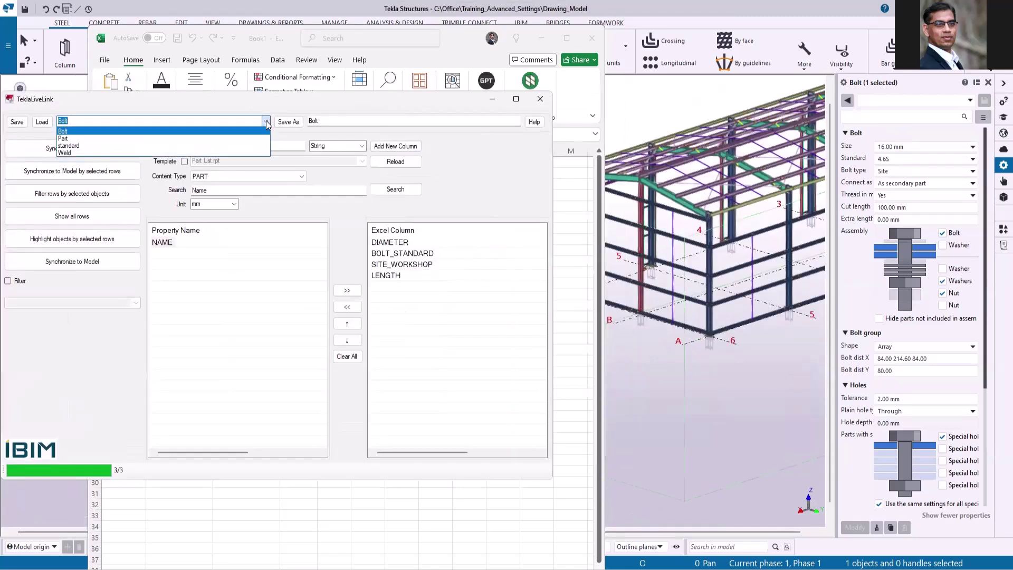
Load the Weld link settings in TeklaLiveLink
left_click(69, 153)
left_click(41, 122)
scroll(708, 189, "down", 10)
Box-select the whole steel frame in the 3-D view to pick all 121 welds
left_click(716, 165)
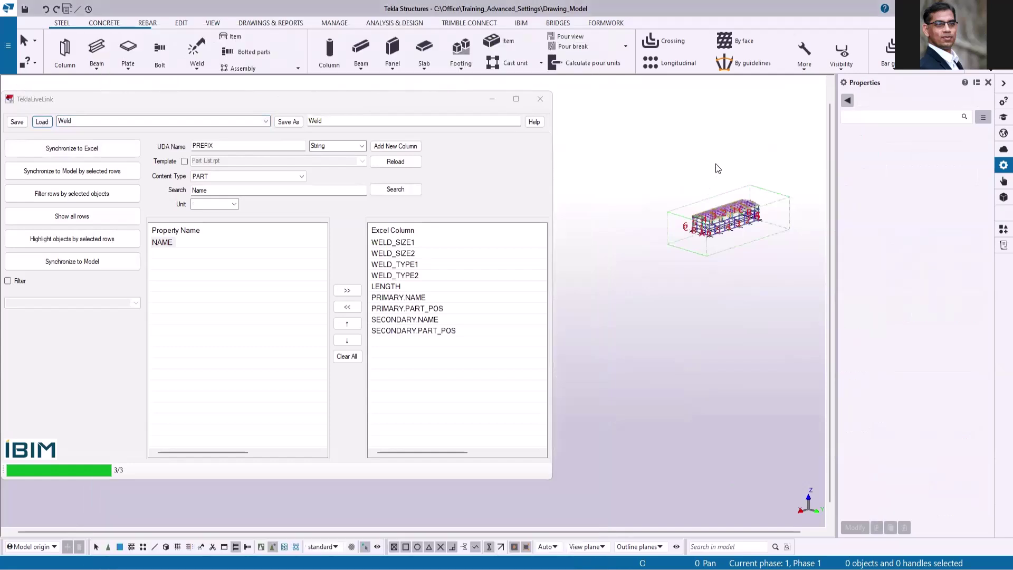
left_click(713, 162)
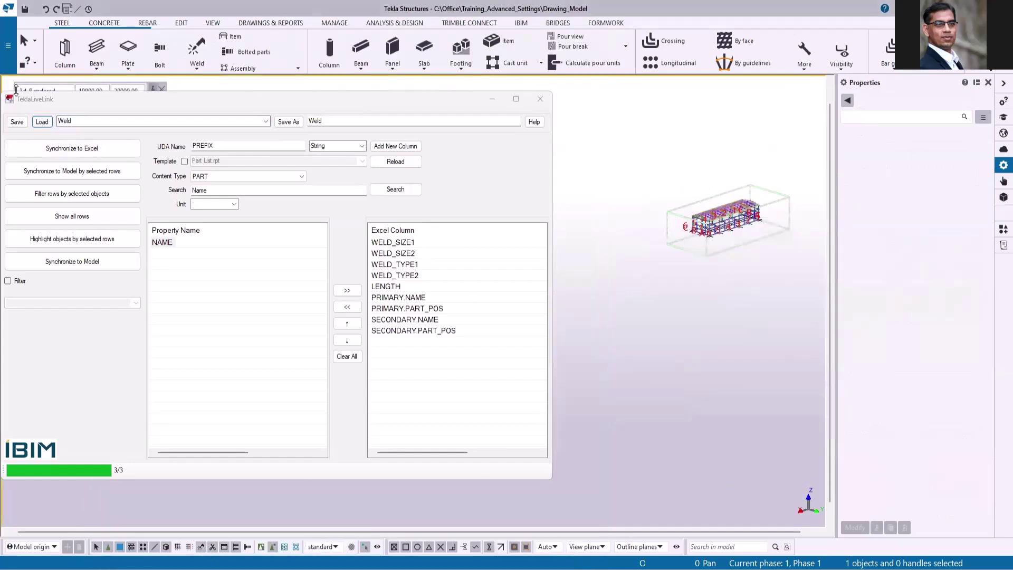
left_click_drag(235, 105, 534, 115)
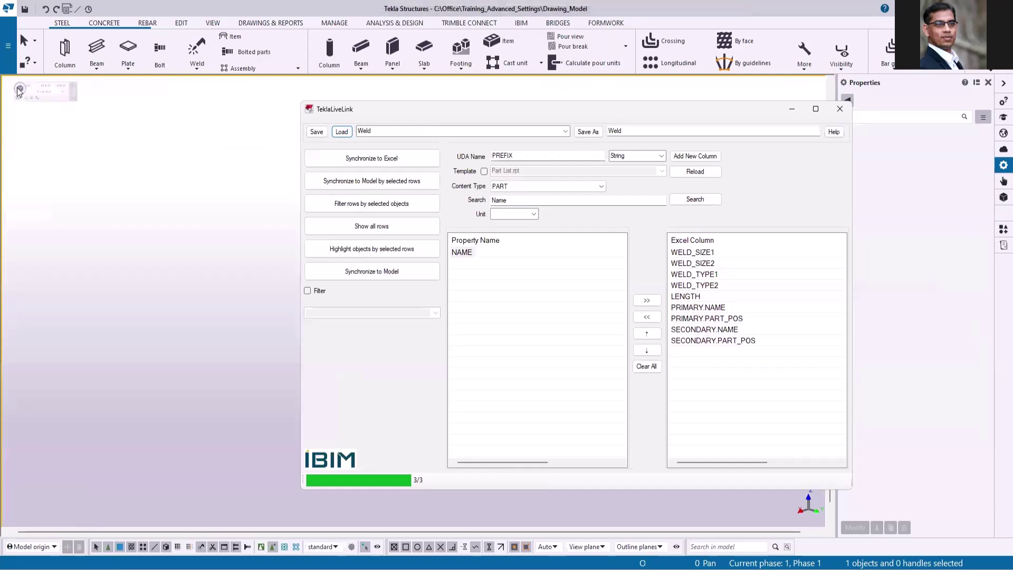
left_click(25, 119)
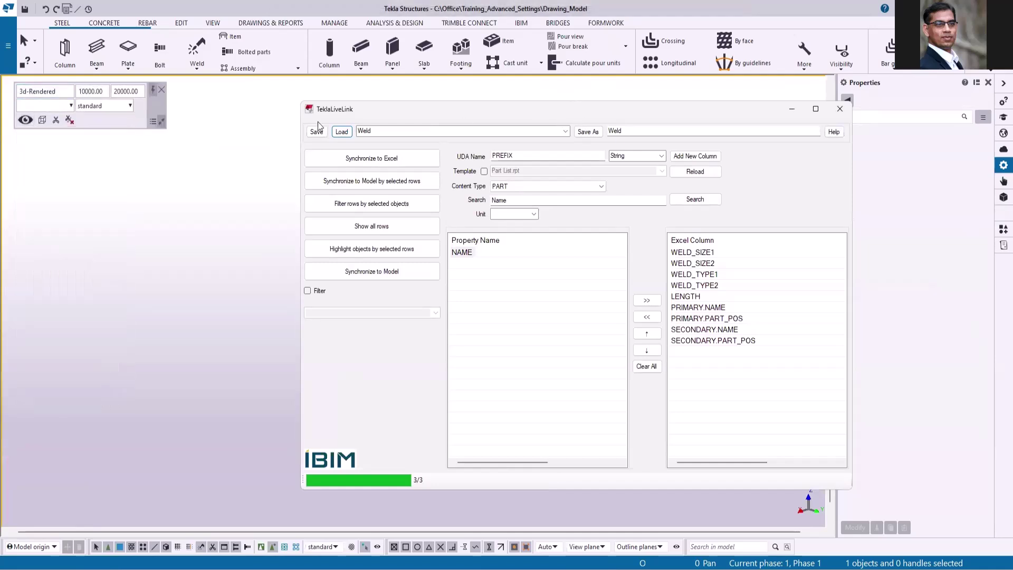
left_click_drag(558, 117, 295, 122)
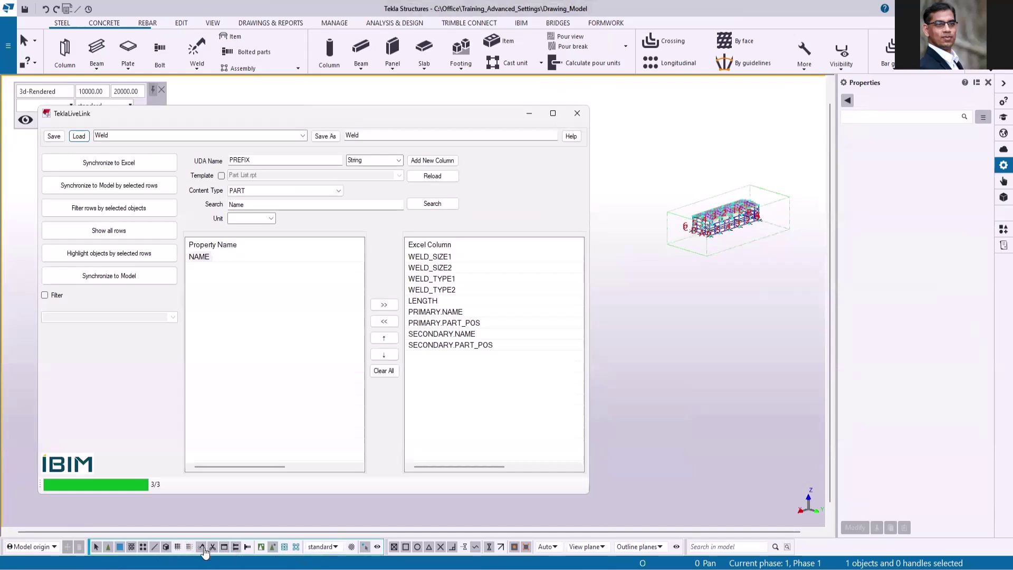
scroll(724, 316, "up", 5)
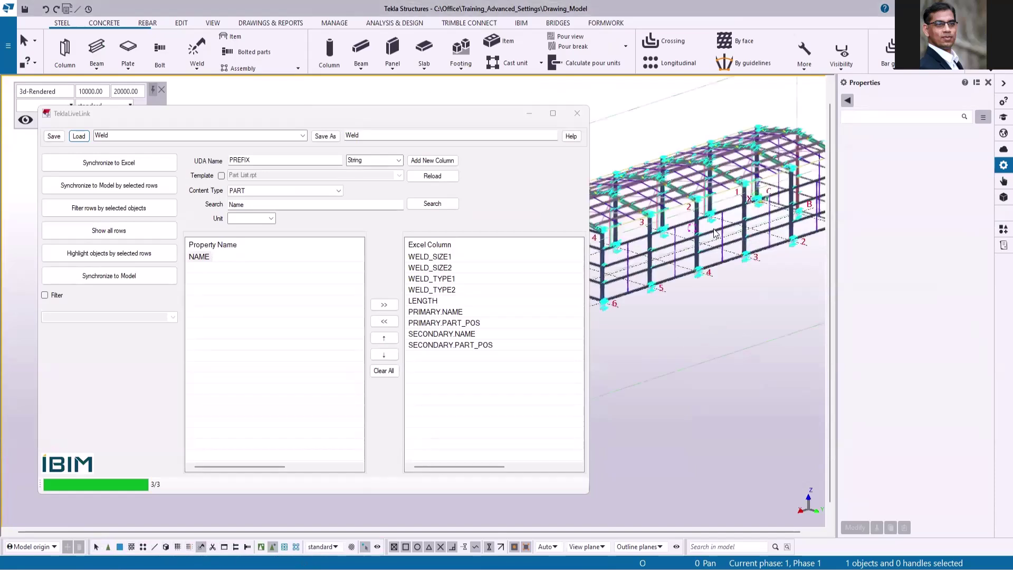
left_click_drag(679, 187, 725, 297)
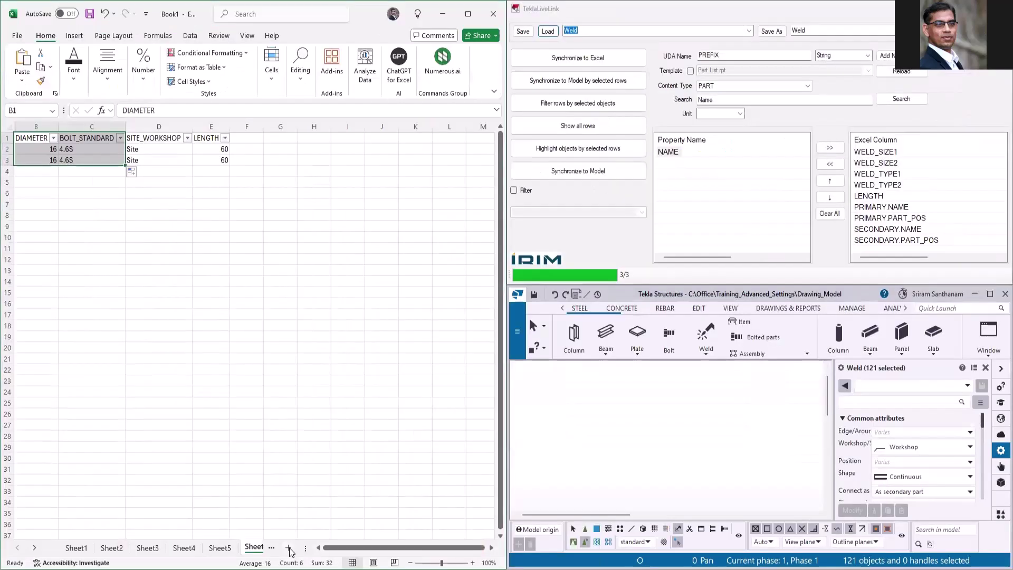
Sync all 121 welds' sizes, types, lengths and parts into a new sheet, then minimize Excel
left_click(289, 549)
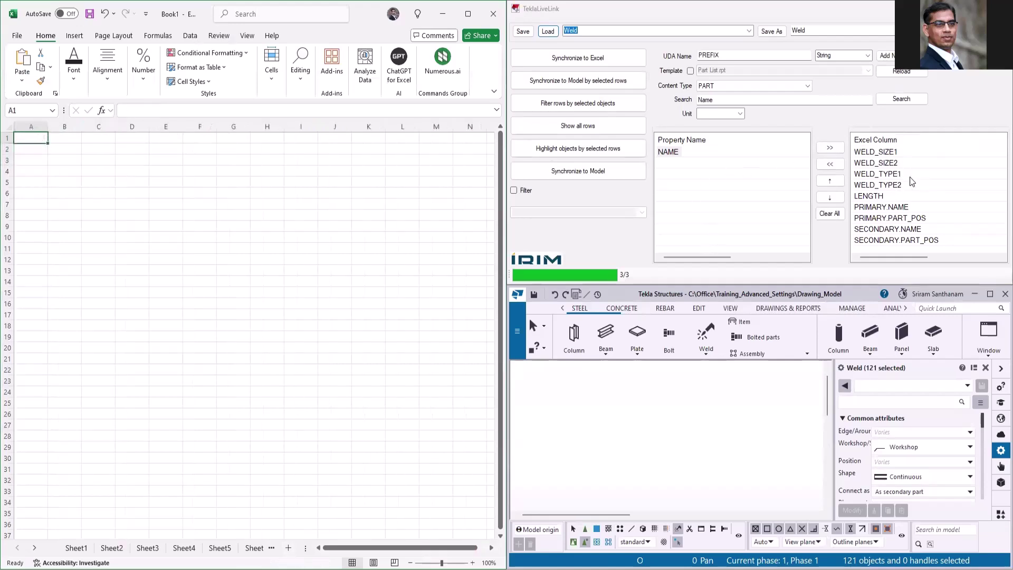
left_click(989, 294)
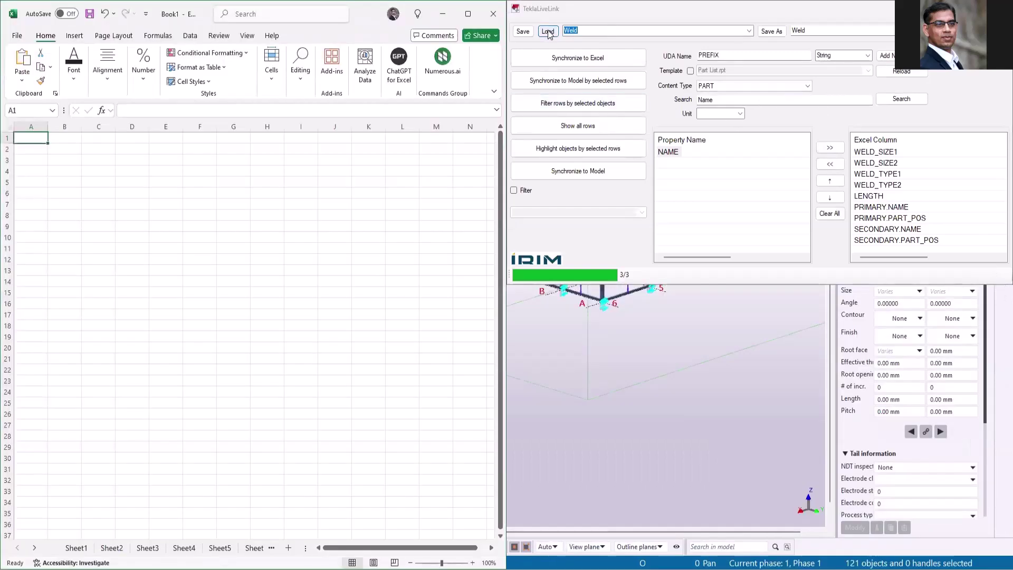
left_click(598, 59)
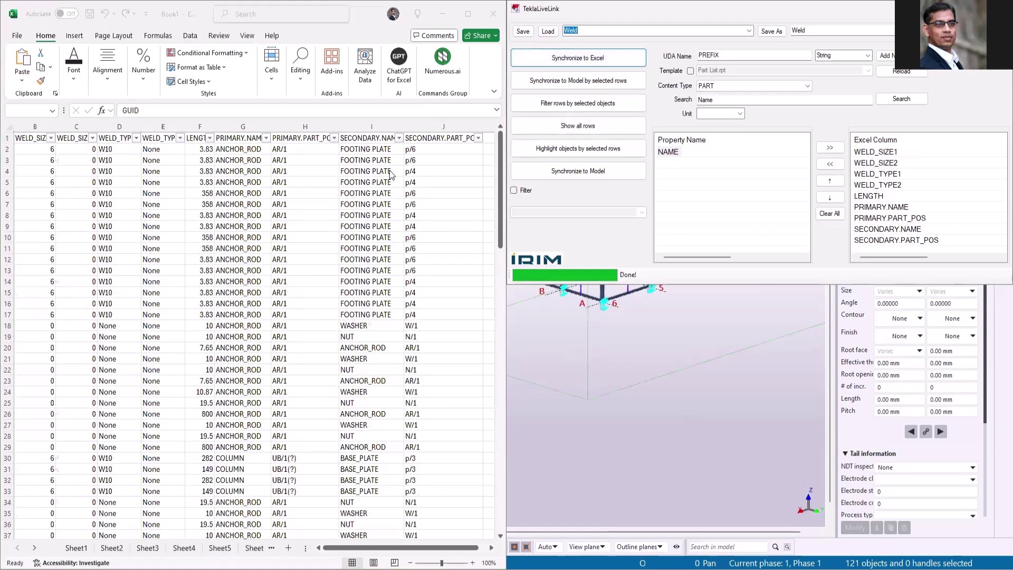
left_click(443, 17)
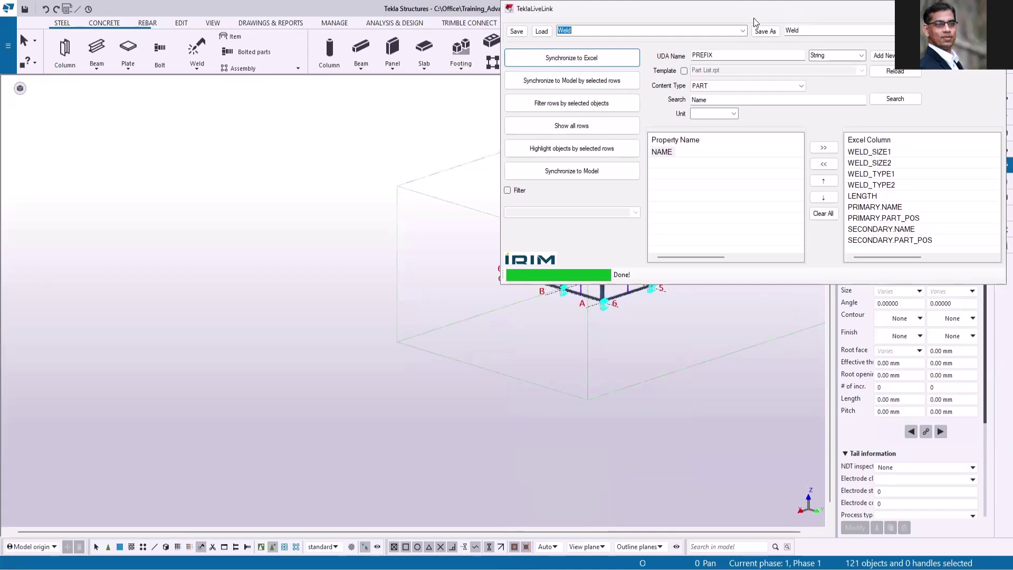
left_click(645, 339)
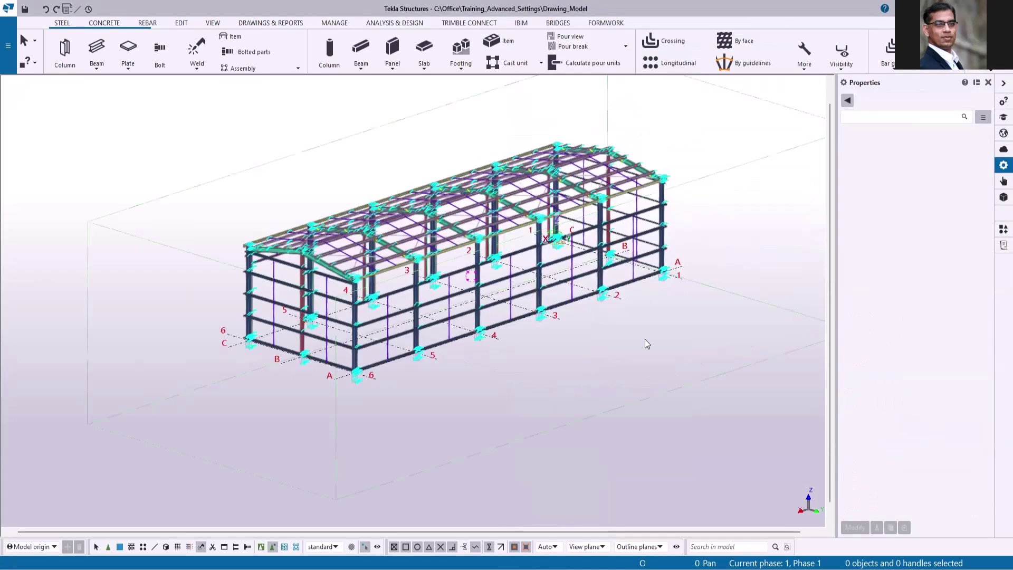